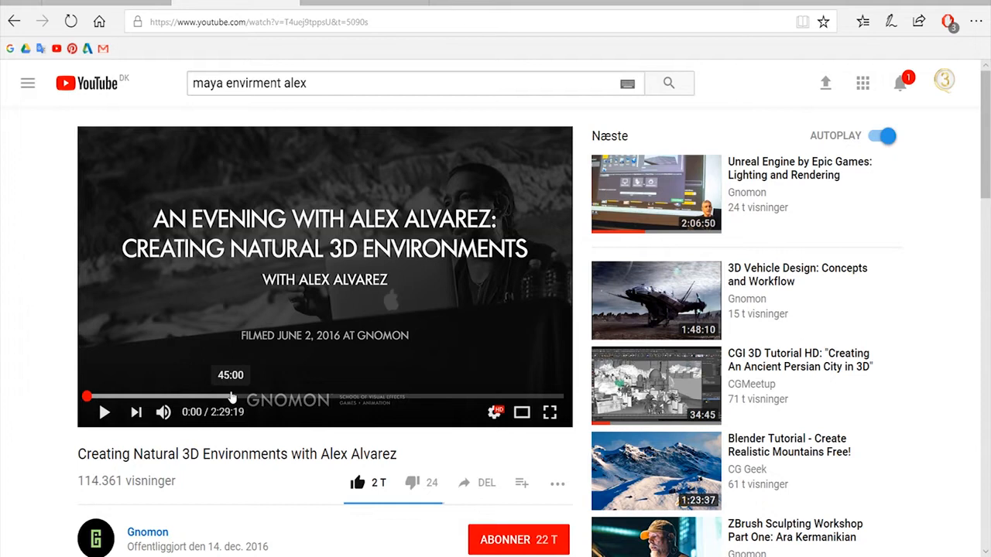
Skim through YouTube tutorials on creating natural 3D terrain environments
left_click(302, 397)
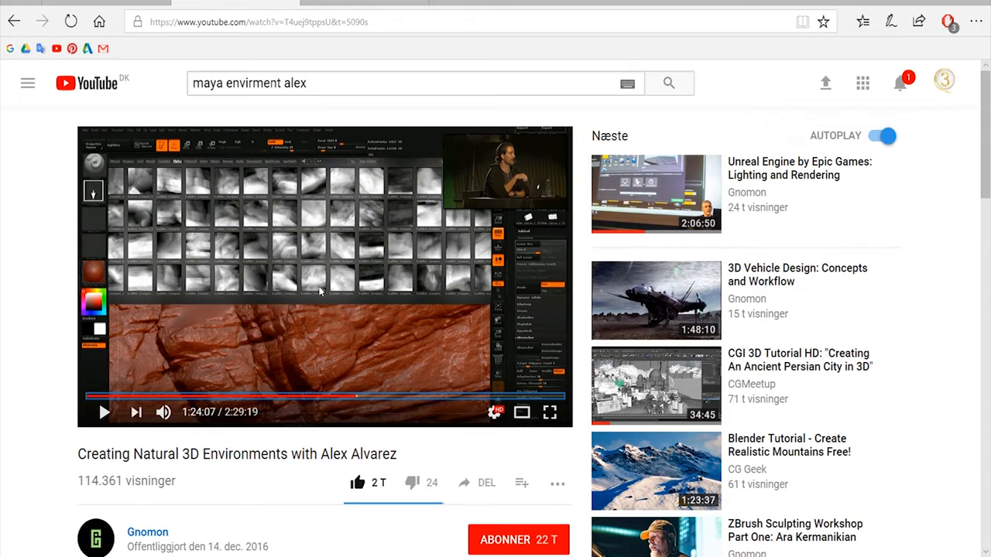
left_click(419, 396)
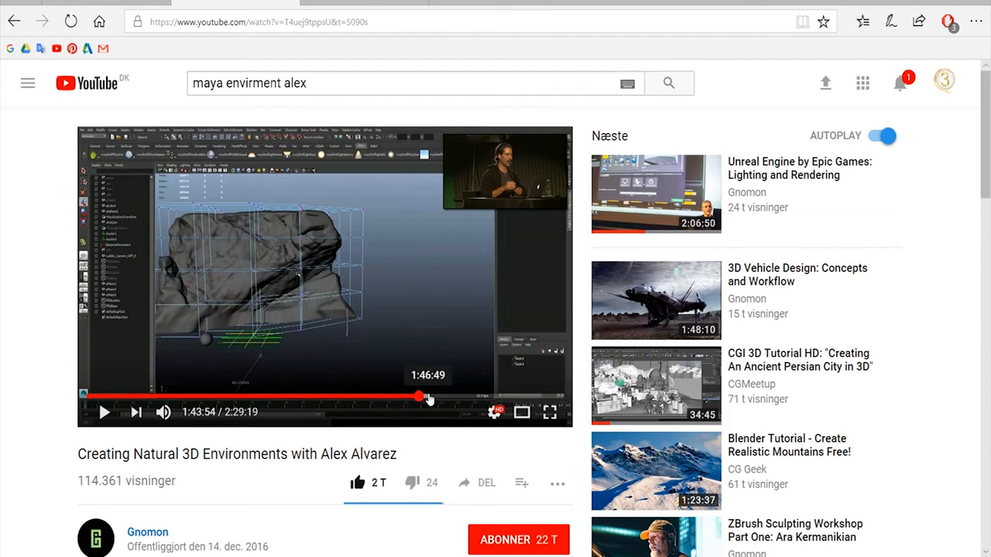
left_click(428, 397)
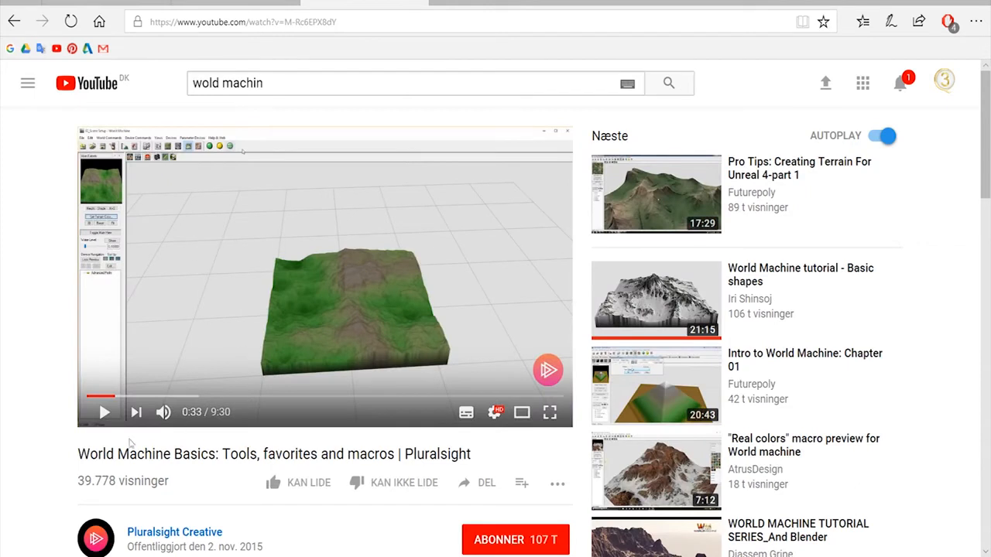
left_click_drag(76, 458, 157, 456)
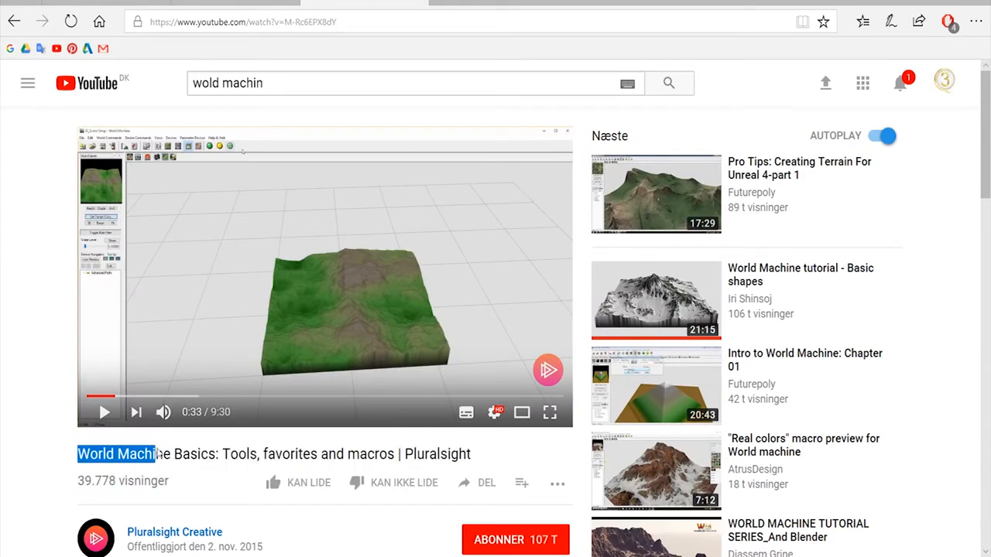
left_click(159, 455)
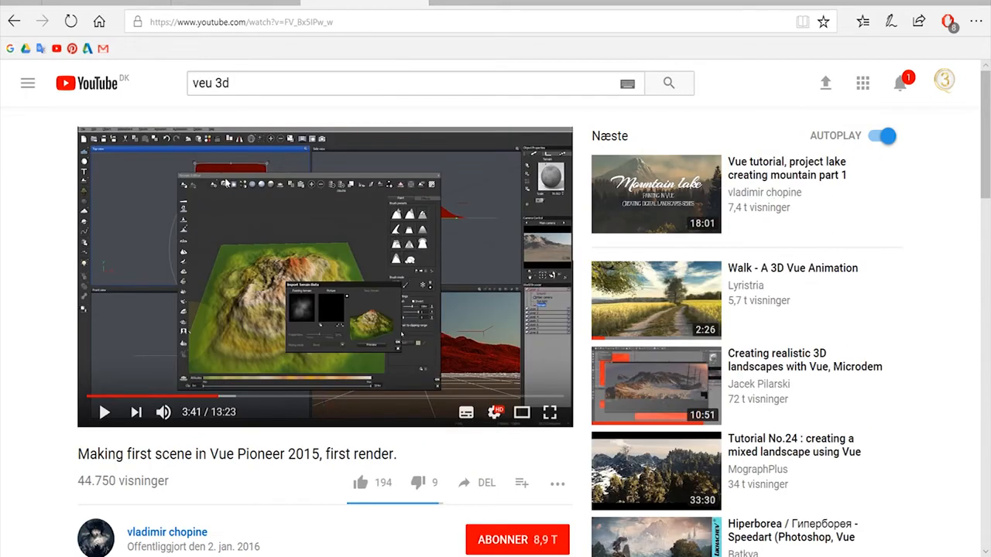
double_click(216, 455)
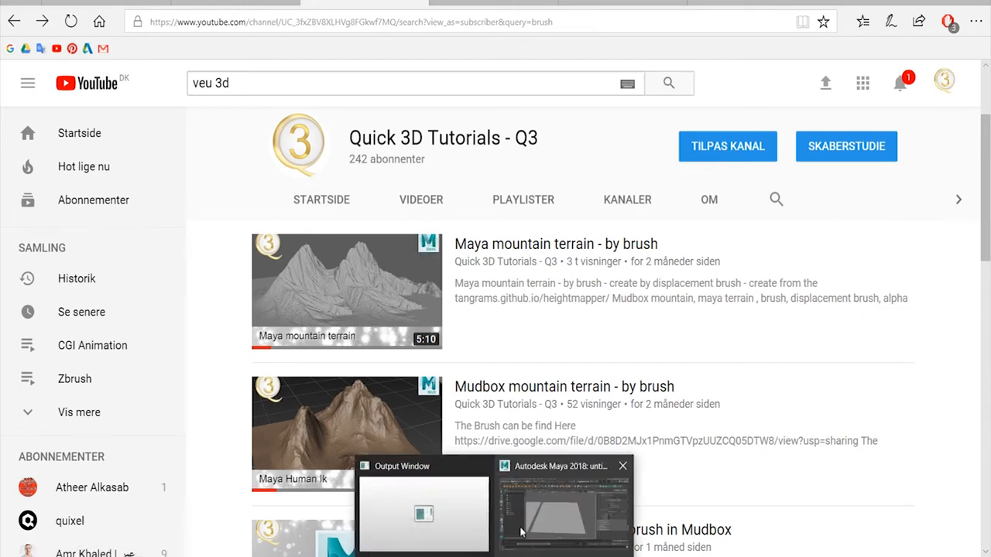
Switch to Maya and smooth pPlane1 to subdivide its mesh
left_click(542, 532)
left_click(507, 311)
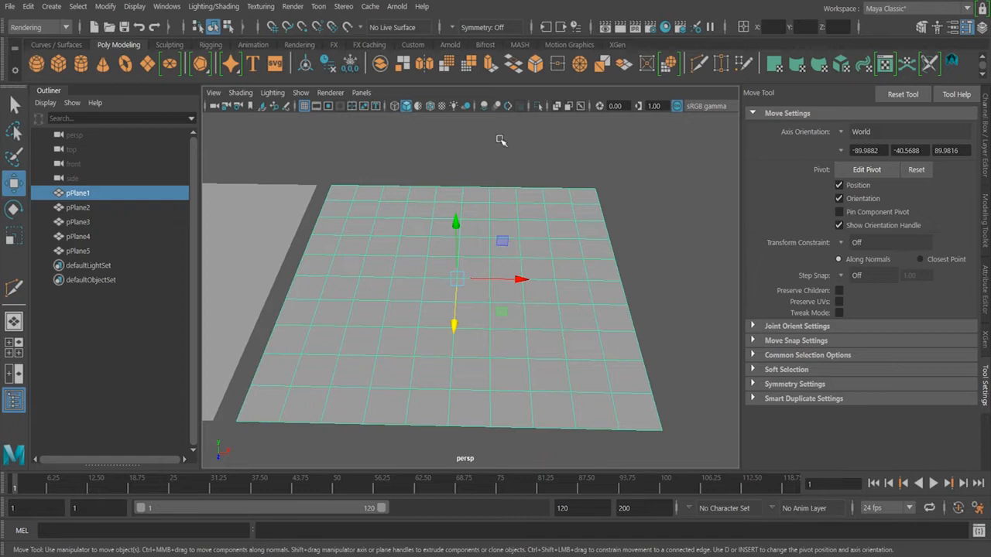
left_click(449, 63)
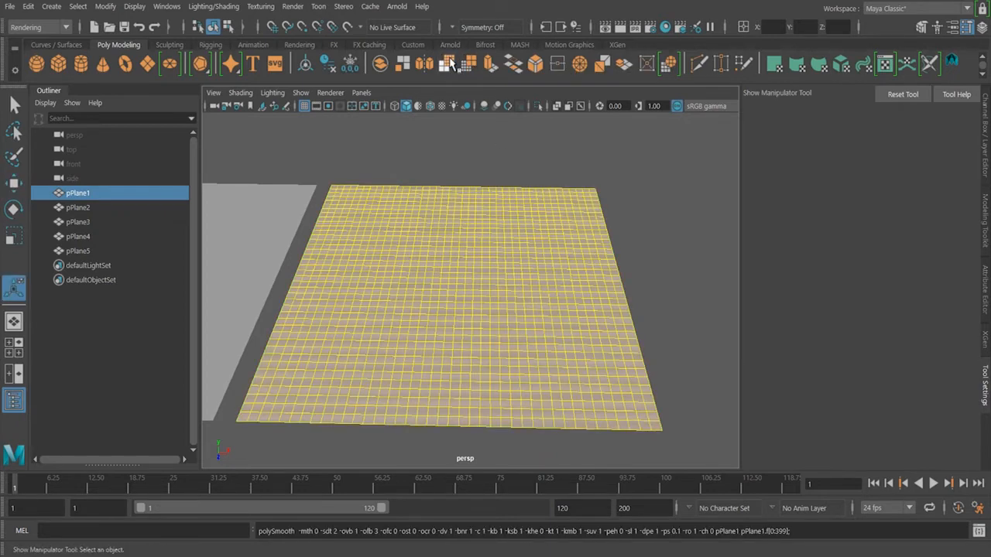
left_click(639, 193)
left_click_drag(639, 193, 500, 276, "alt")
left_click(500, 276)
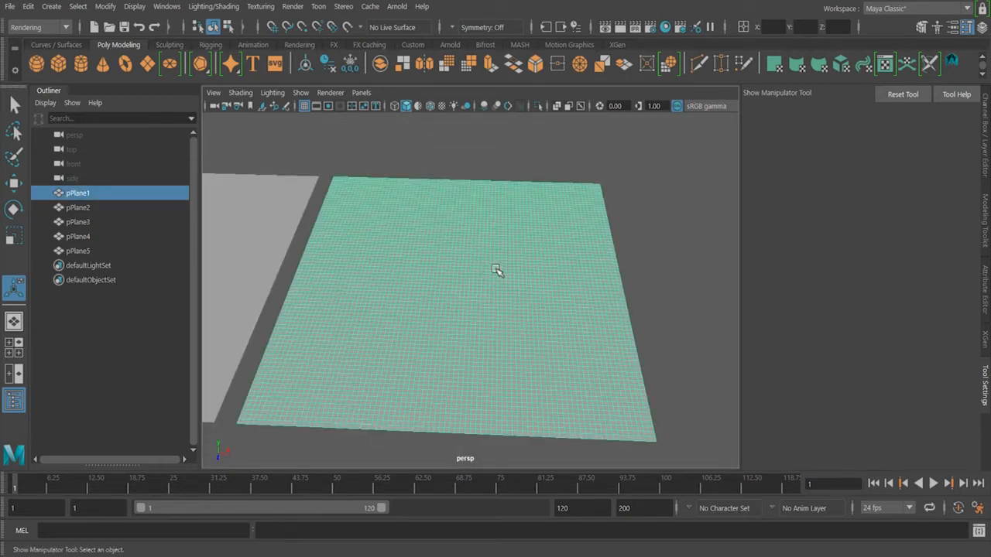
left_click_drag(497, 272, 504, 287, "alt")
left_click(665, 264)
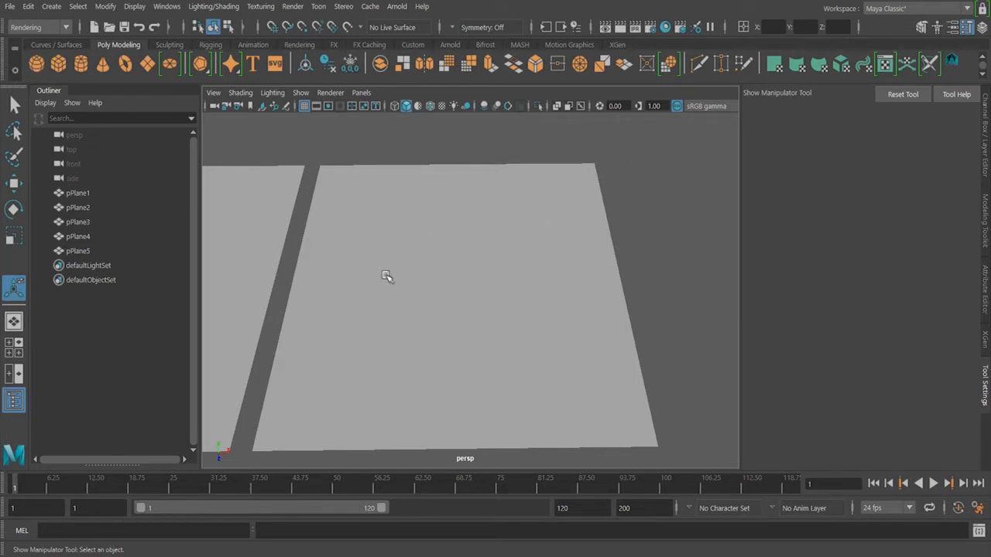
Select pPlane1 and open the 3D Paint Tool settings
left_click(544, 230)
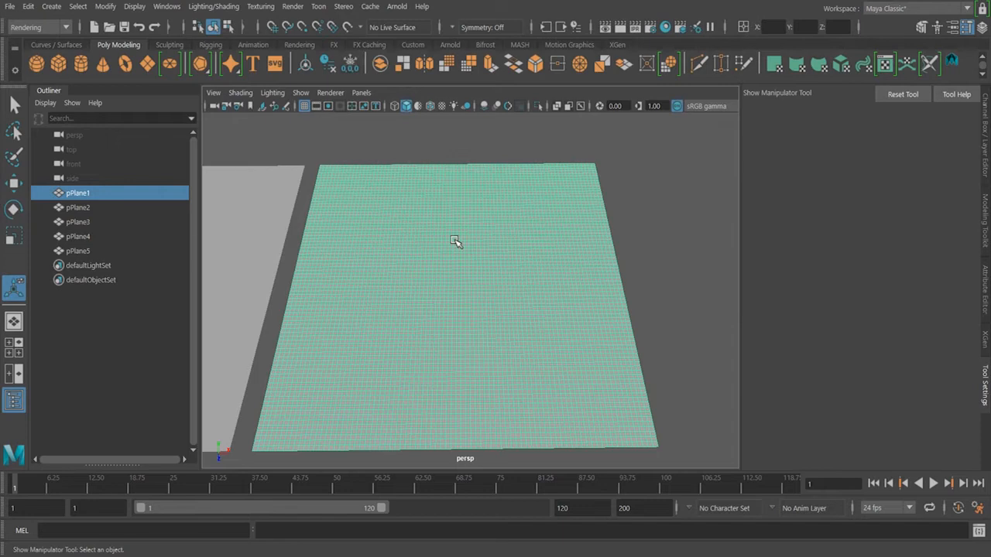
left_click(648, 224)
left_click(576, 247)
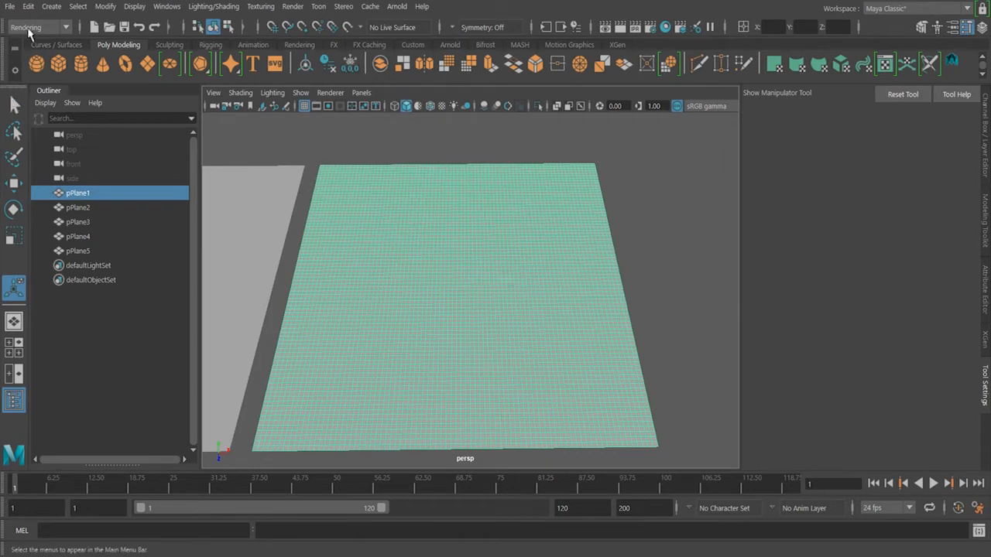
left_click(260, 6)
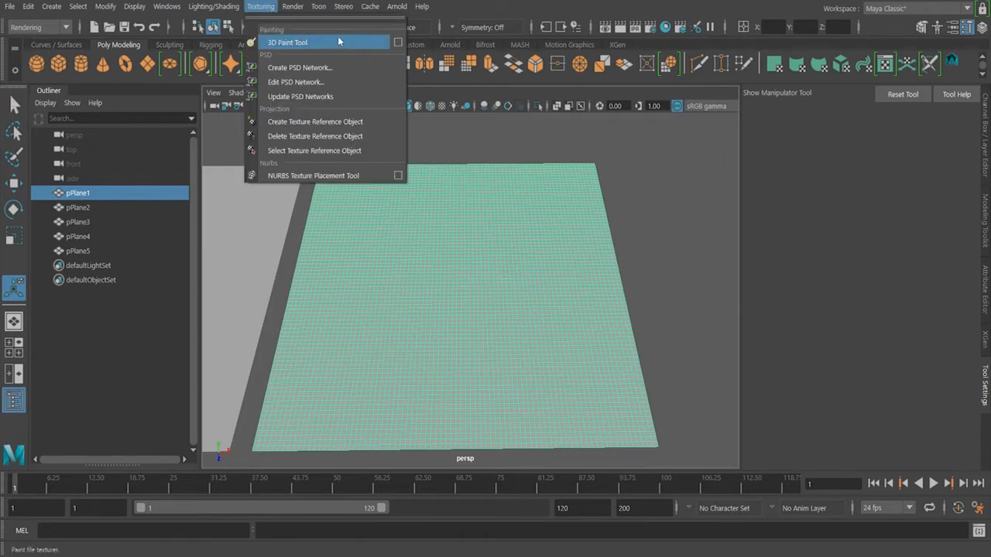
left_click(398, 42)
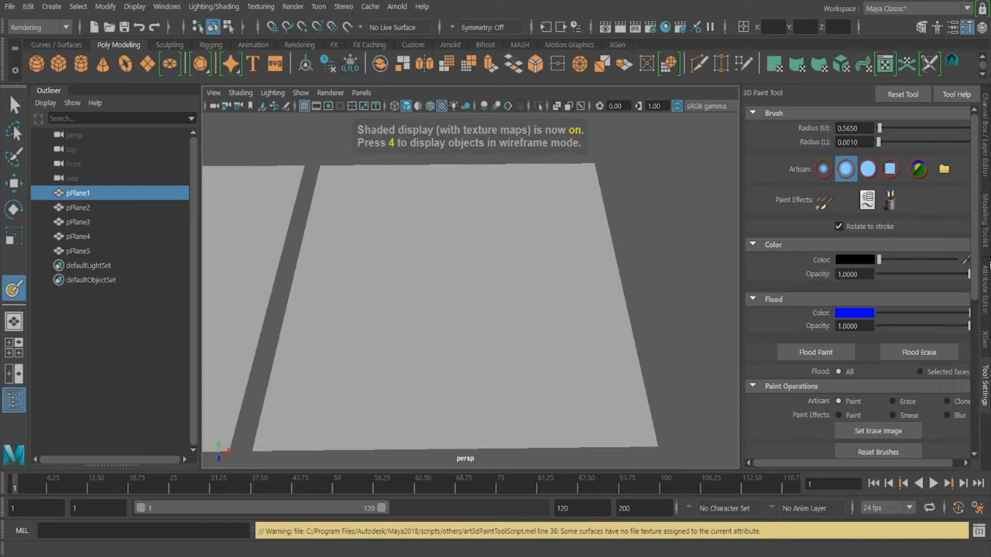
Assign a 1024 x 1024 file texture to the plane for painting
scroll(967, 333, "down", 5)
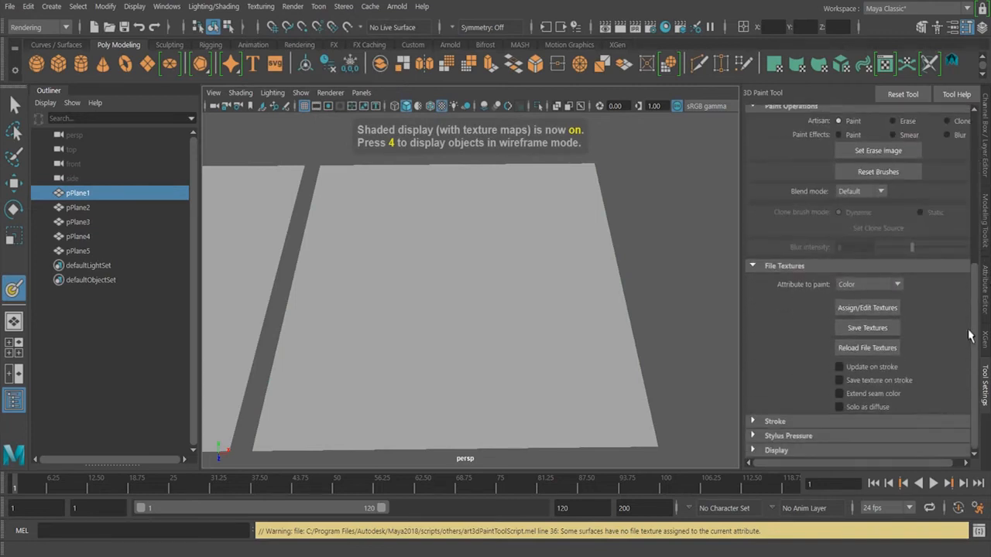
left_click(882, 310)
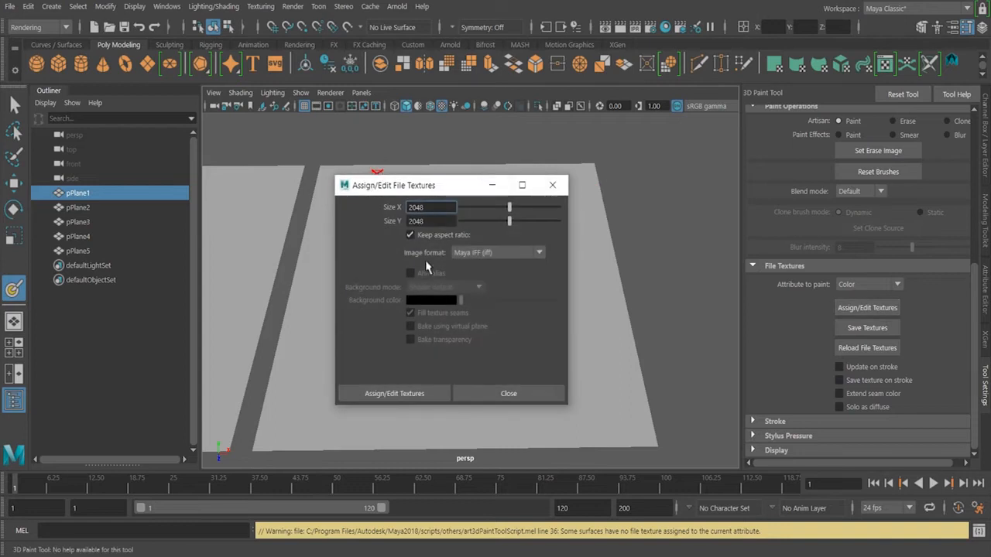
left_click_drag(510, 224, 485, 223)
left_click(422, 391)
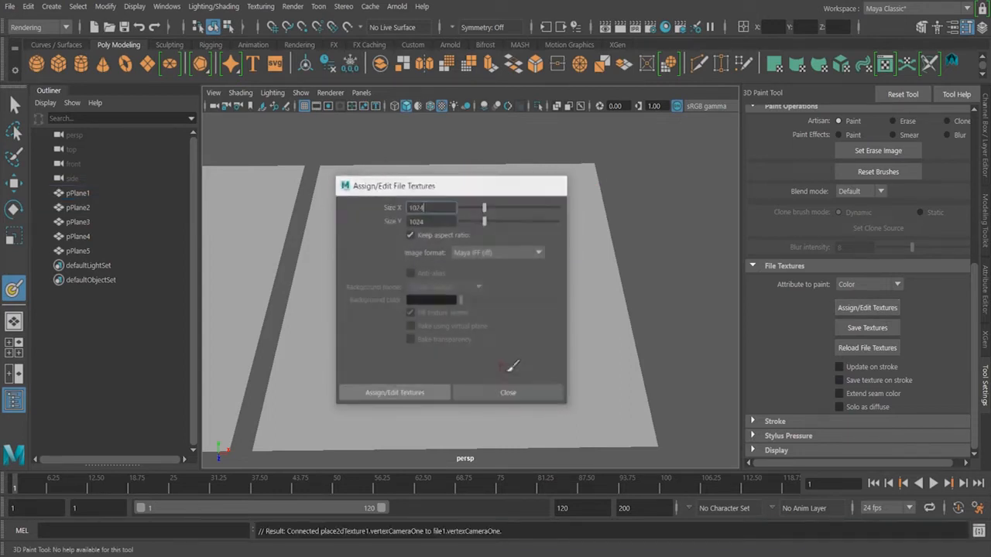
Paint a winding black river stroke across the plane from the far corner to the near edge
mouse_move(571, 176)
left_mouse_down()
mouse_move(549, 214)
mouse_move(458, 232)
mouse_move(398, 259)
mouse_move(354, 309)
mouse_move(356, 368)
left_mouse_up()
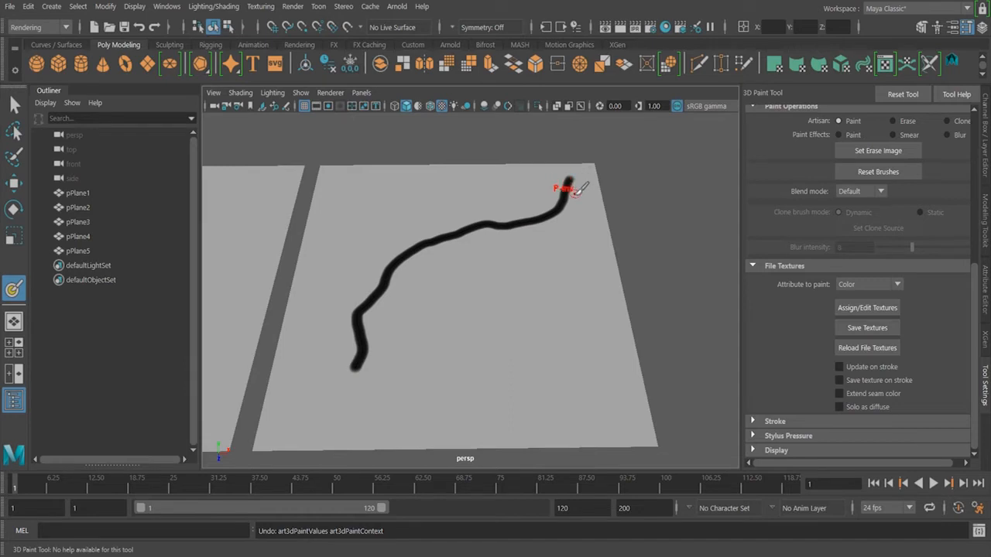
key("ctrl+z")
mouse_move(570, 181)
left_mouse_down()
mouse_move(571, 196)
mouse_move(525, 263)
mouse_move(411, 290)
mouse_move(354, 339)
mouse_move(303, 411)
left_mouse_up()
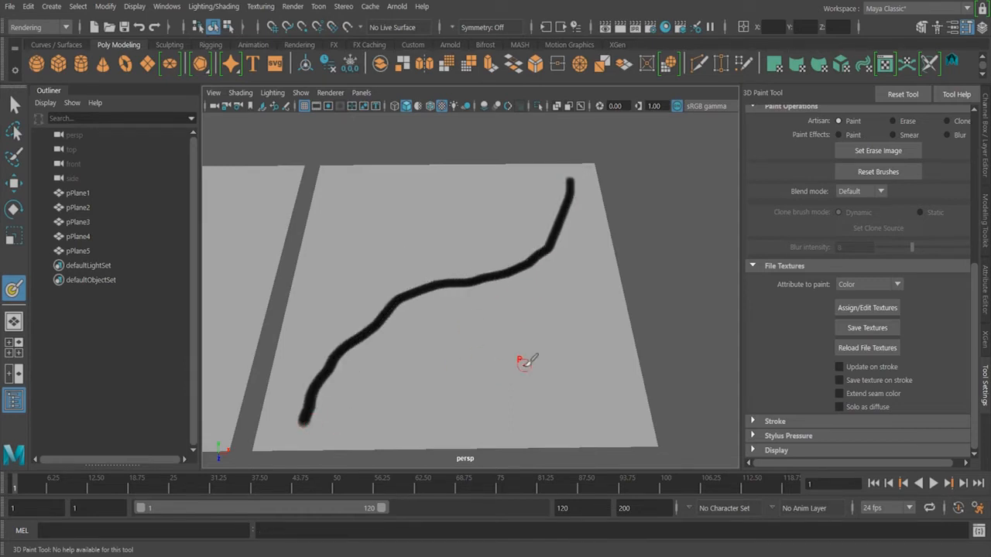
Switch to the Move tool, select the plane, and enter vertex selection mode
key("w")
left_click(650, 230)
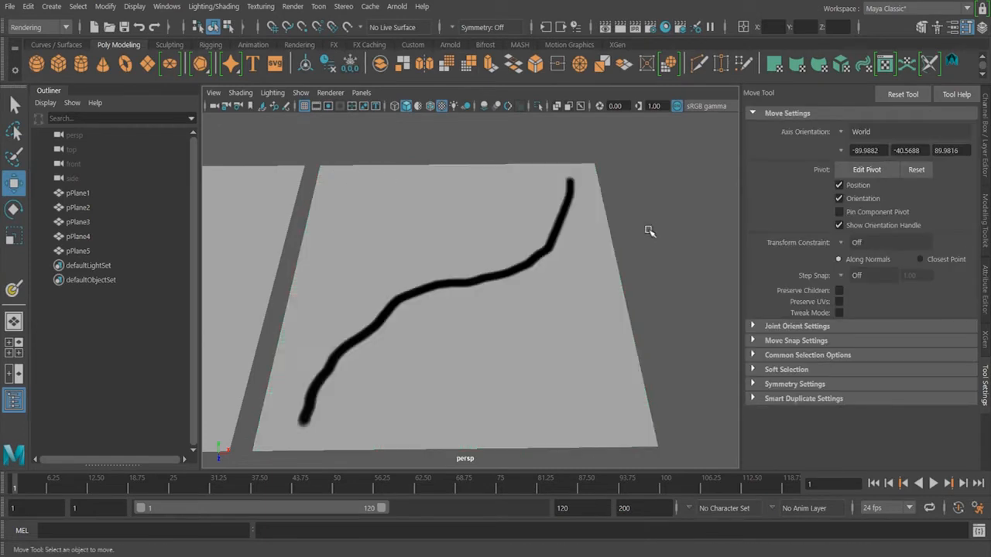
left_click(579, 324)
left_click_drag(584, 317, 630, 299, "alt")
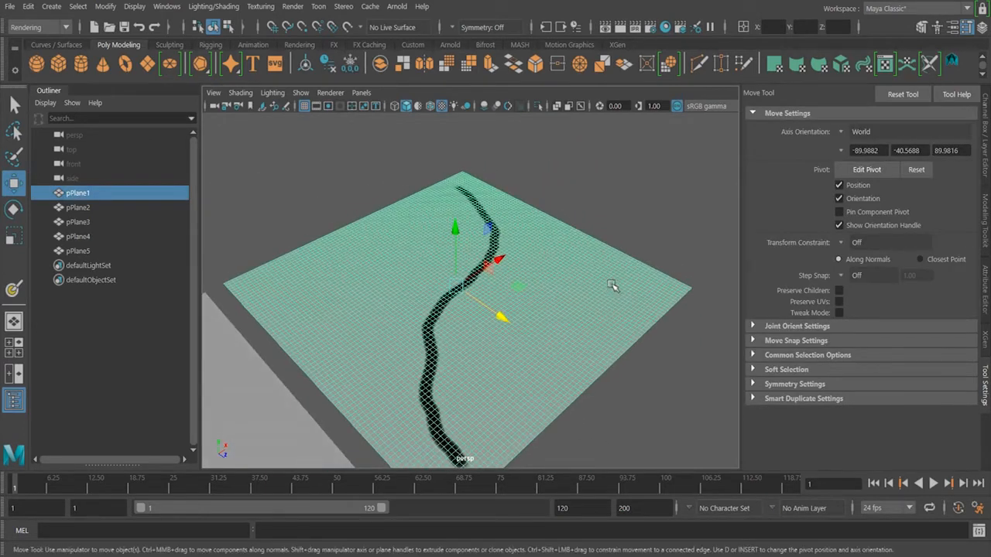
right_click(599, 280)
left_click(534, 155)
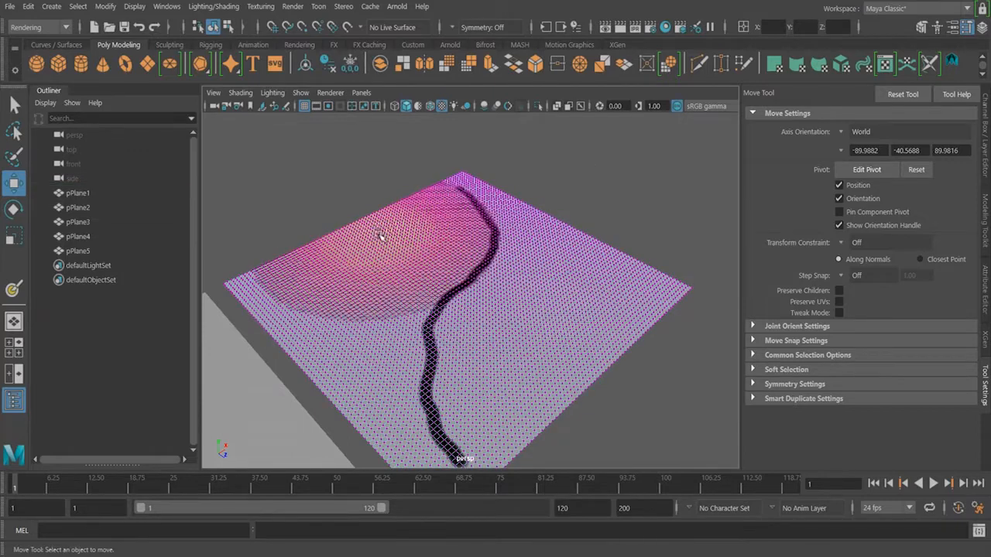
Enable soft selection on a vertex at the plane's back-left and raise it into a broad hill
left_click(367, 232)
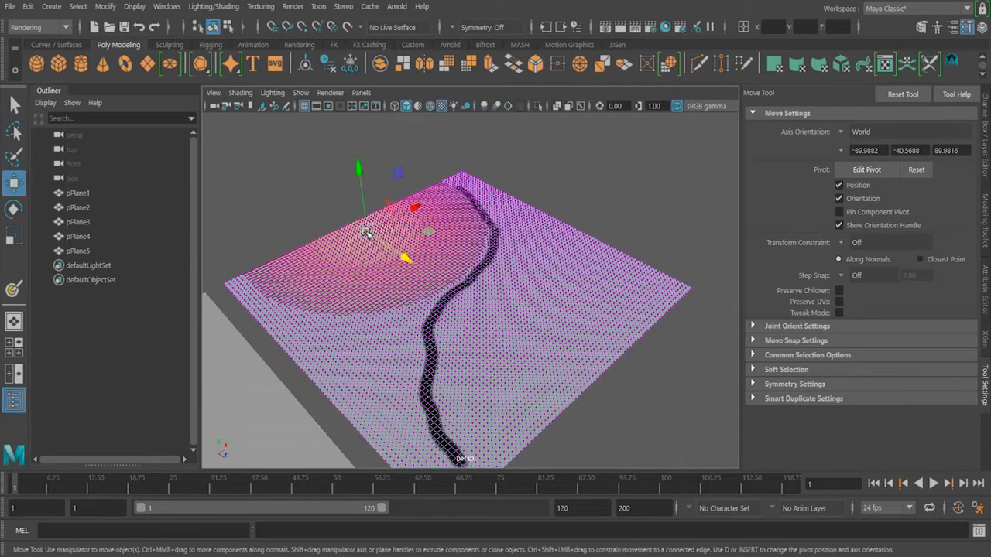
key("b")
left_click_drag(364, 230, 441, 230)
left_click_drag(358, 166, 359, 151)
key("ctrl+z")
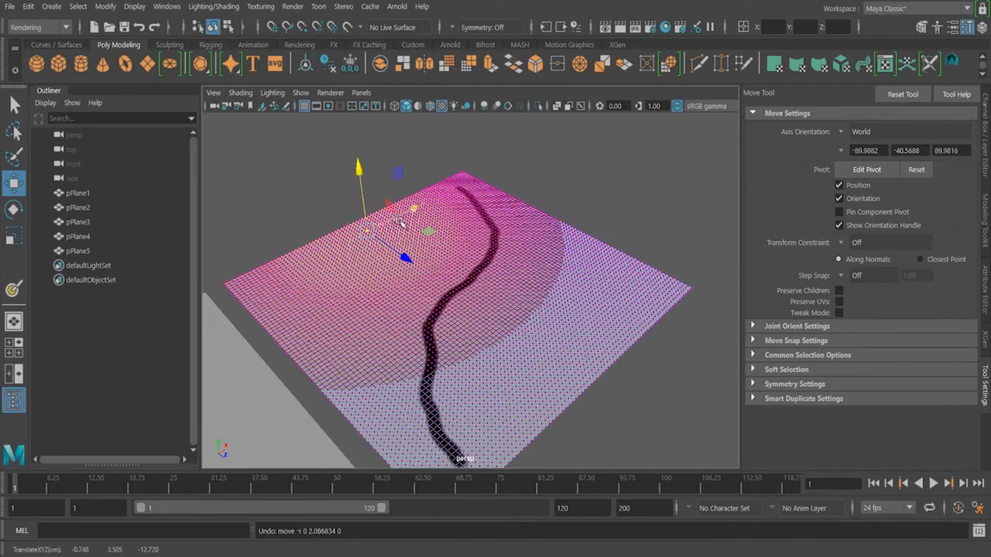
key("b")
left_click_drag(398, 216, 360, 210)
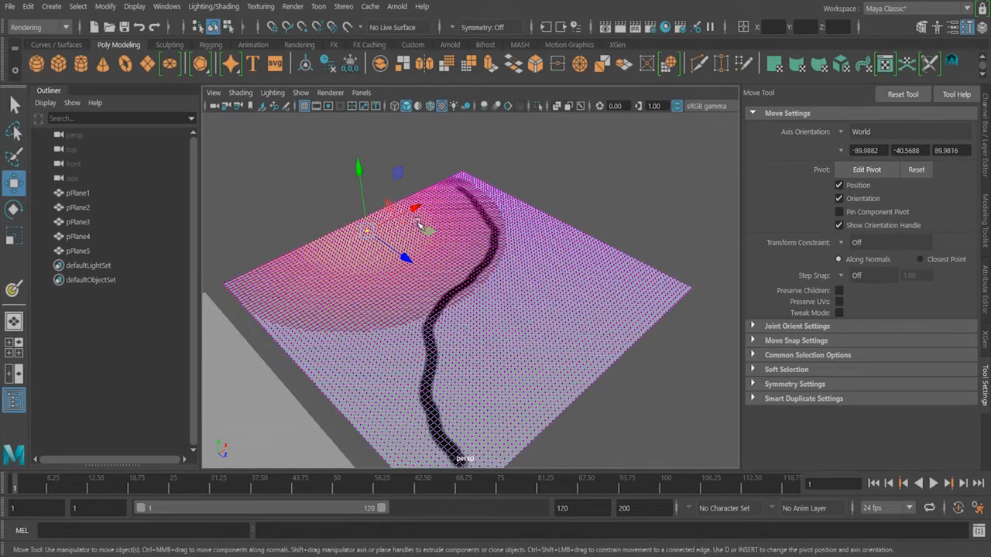
mouse_move(360, 165)
left_mouse_down()
mouse_move(357, 134)
mouse_move(360, 150)
left_mouse_up()
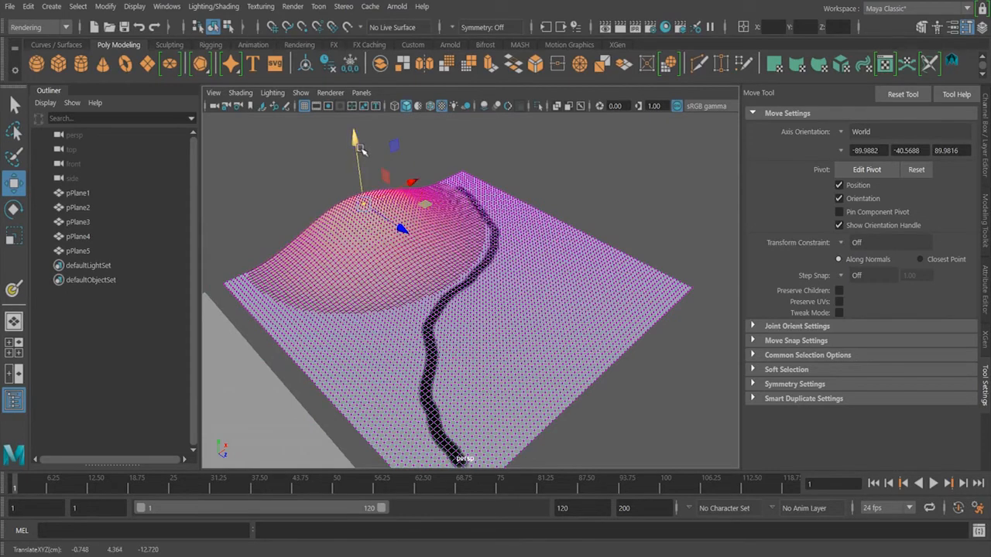
Raise a vertex on the plane's right side into a second soft hill, then return to object mode
left_click(521, 338)
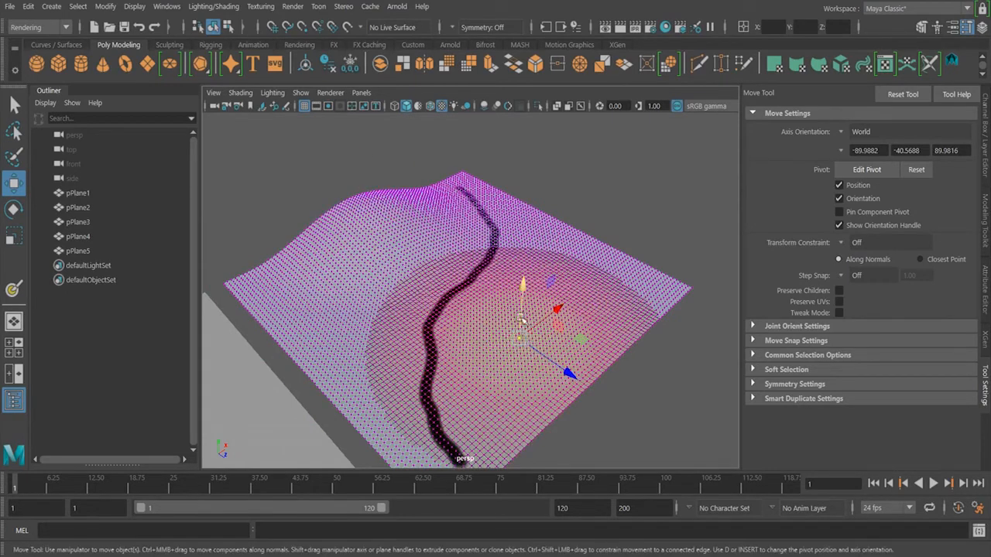
left_click(582, 335)
left_click(552, 343)
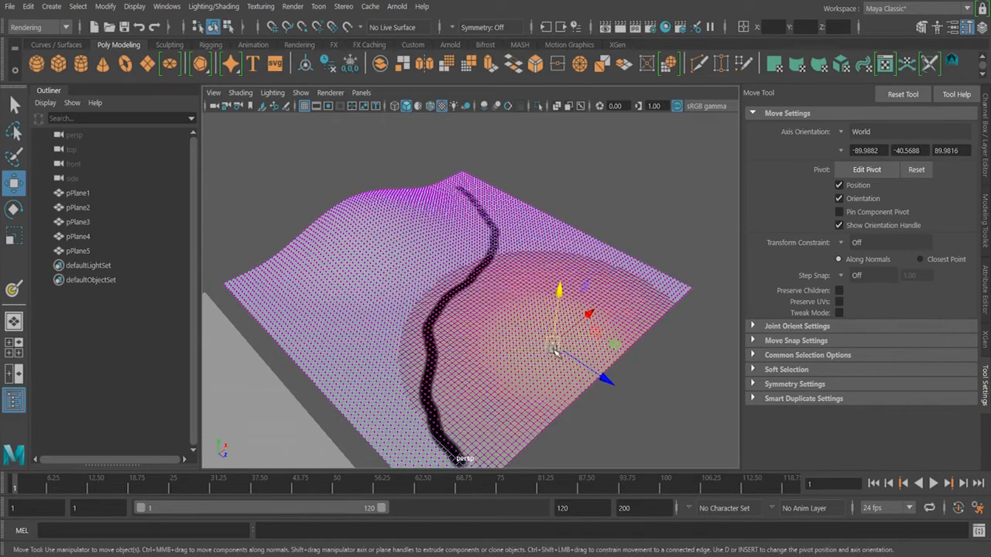
left_click_drag(559, 291, 562, 265)
left_click_drag(499, 310, 533, 302, "alt")
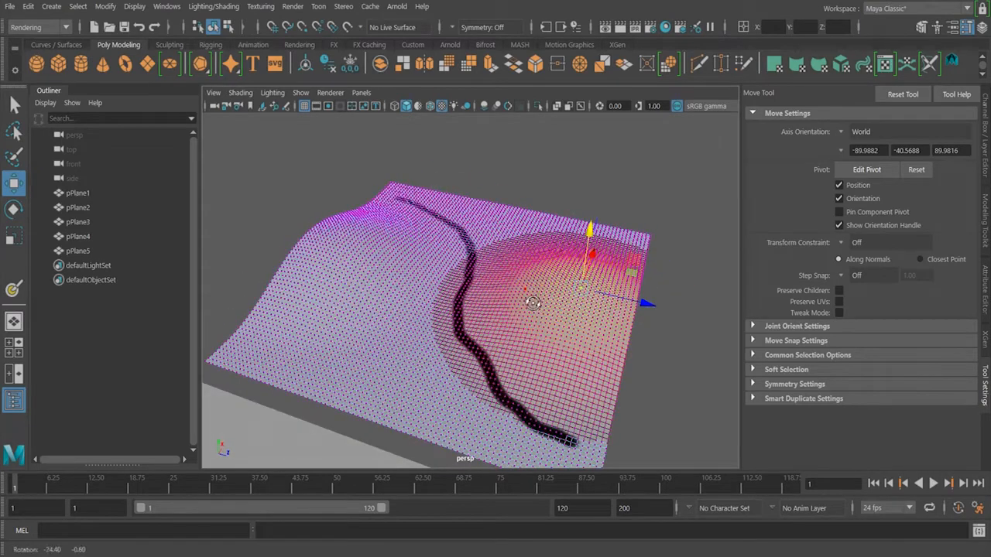
key("F8")
left_click(601, 232)
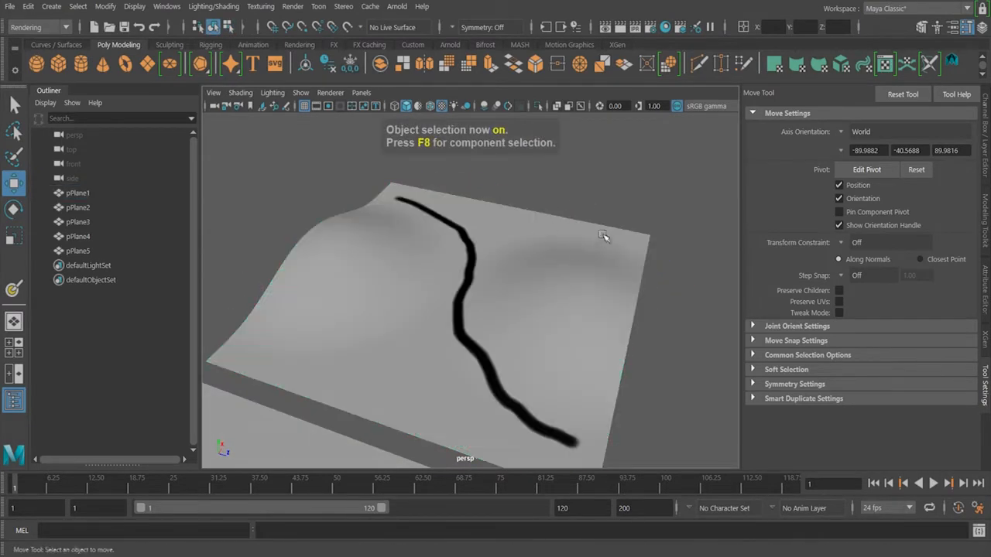
Pull a small bump near the back-left with the Grab sculpt tool and turn off textured display
left_click(164, 45)
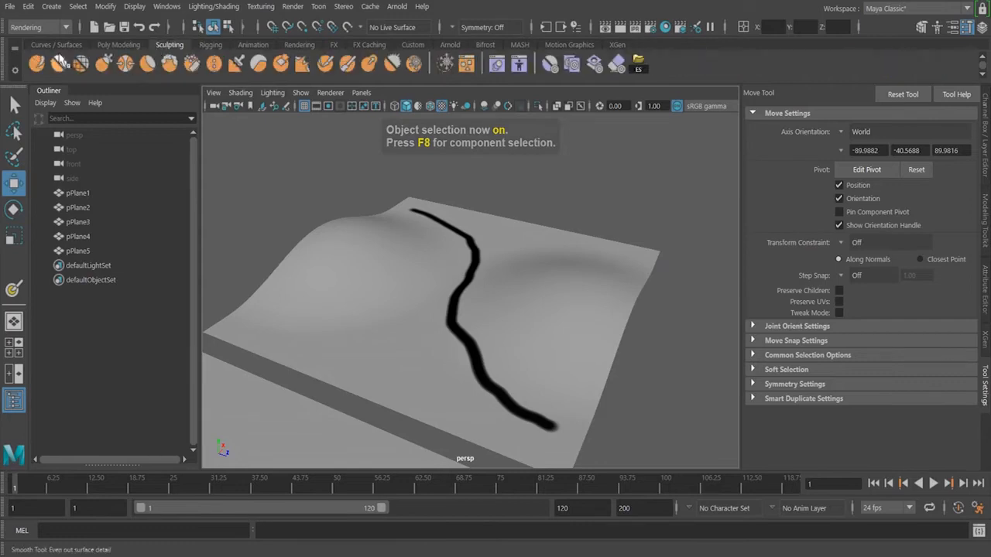
mouse_move(458, 291)
left_mouse_down("alt")
mouse_move(513, 314)
mouse_move(566, 256)
left_mouse_up("alt")
left_click(566, 256)
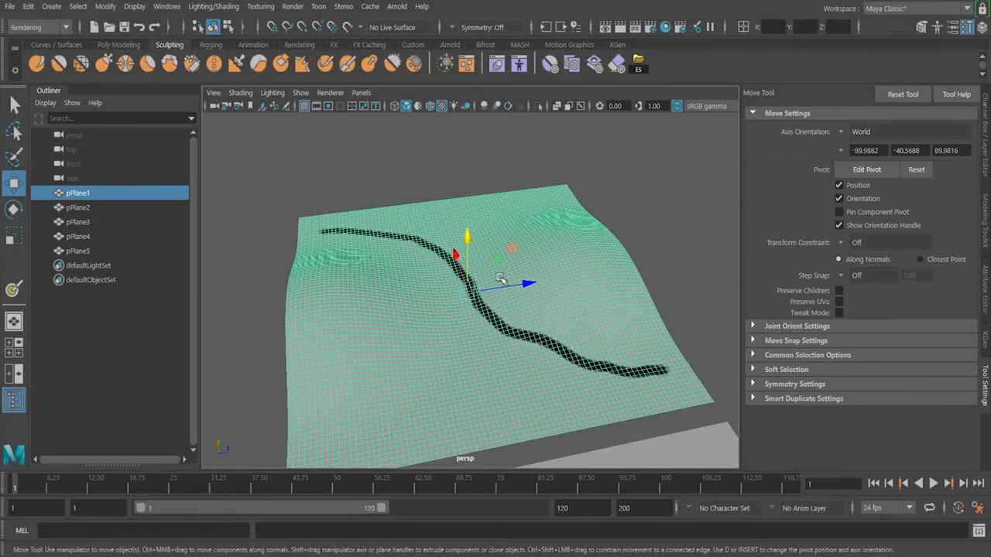
left_click(103, 65)
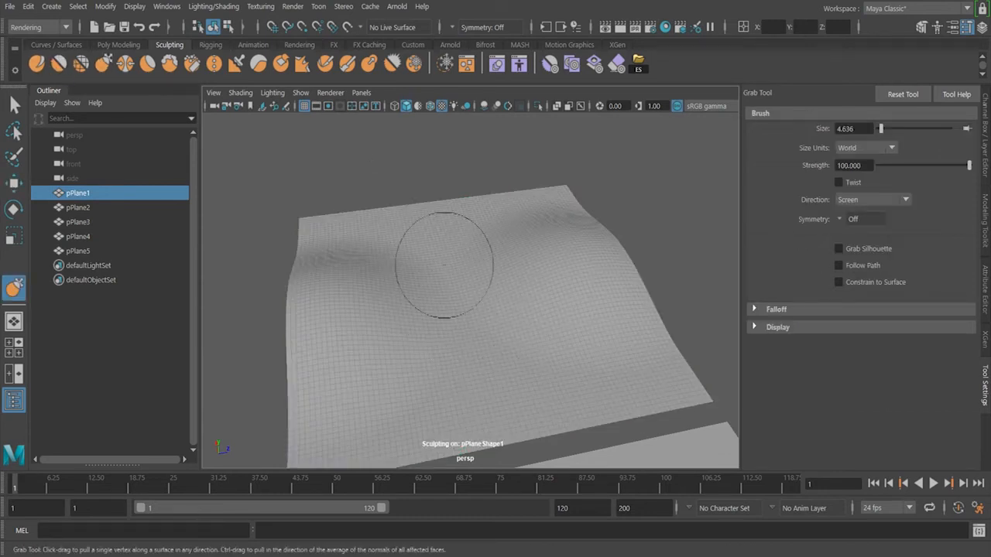
left_click_drag(358, 313, 362, 289)
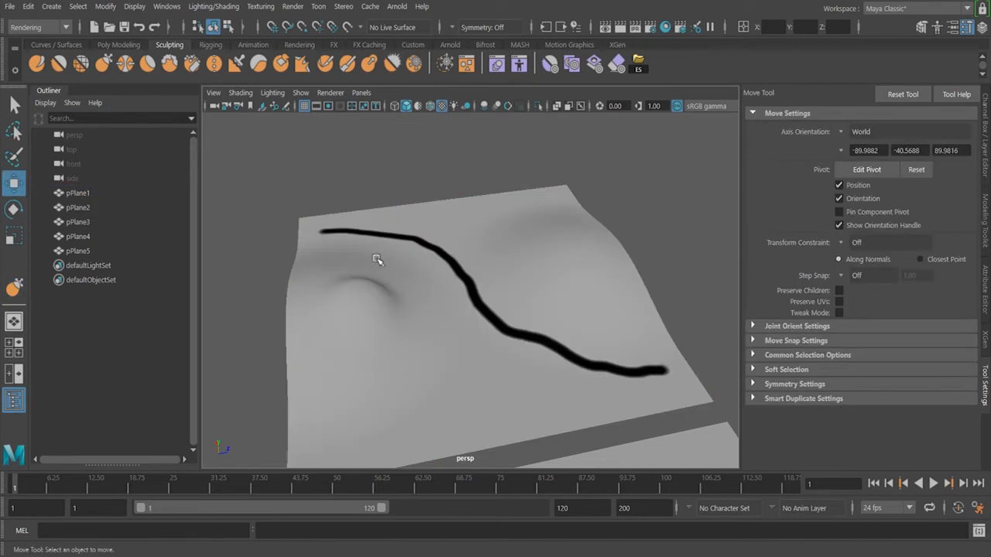
left_click(443, 106)
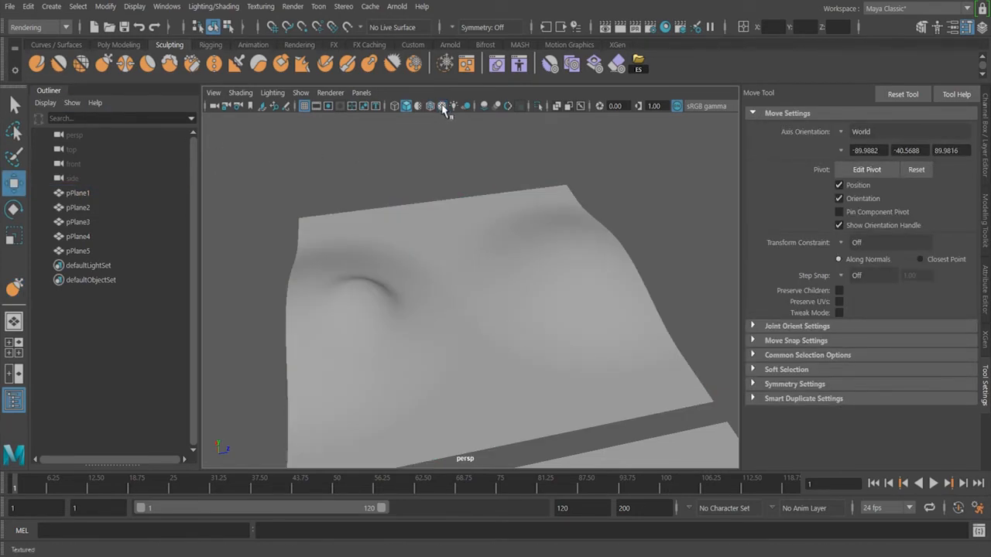
Turn the viewport's textured display back on so the painted river shows on the plane
left_click(443, 107)
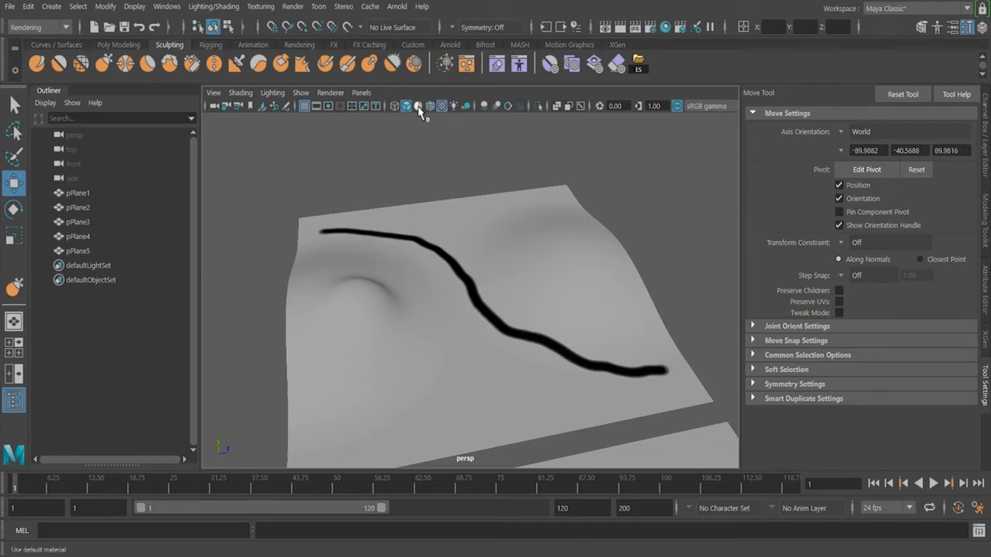
left_click(419, 108)
left_click(421, 109)
mouse_move(631, 276)
left_mouse_down("alt")
mouse_move(496, 260)
mouse_move(543, 284)
left_mouse_up("alt")
middle_click_drag(542, 284, 545, 284, "alt")
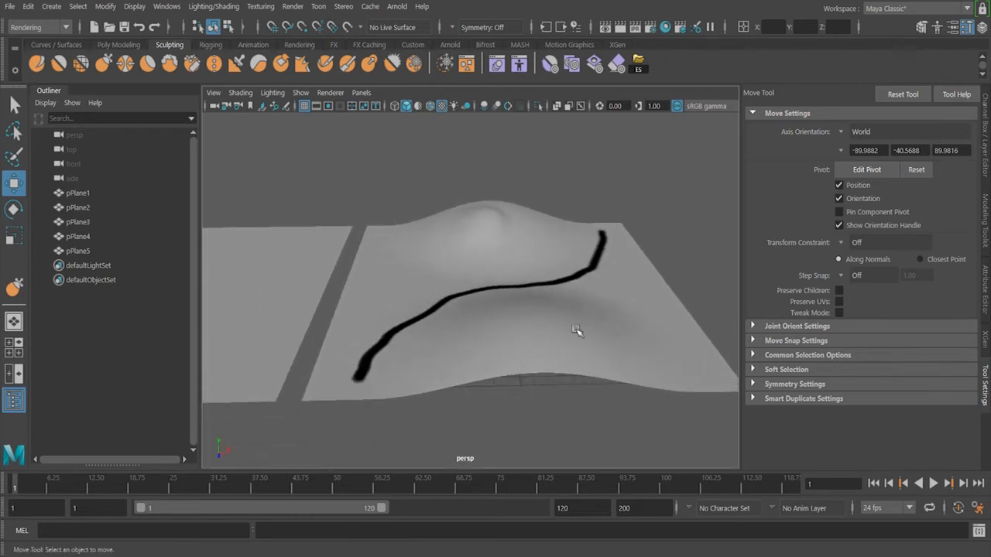
Raise a soft-selected vertex on a neighbouring plane into a hill and return to object mode
middle_click_drag(309, 285, 526, 282, "alt")
middle_click_drag(317, 286, 441, 285, "alt")
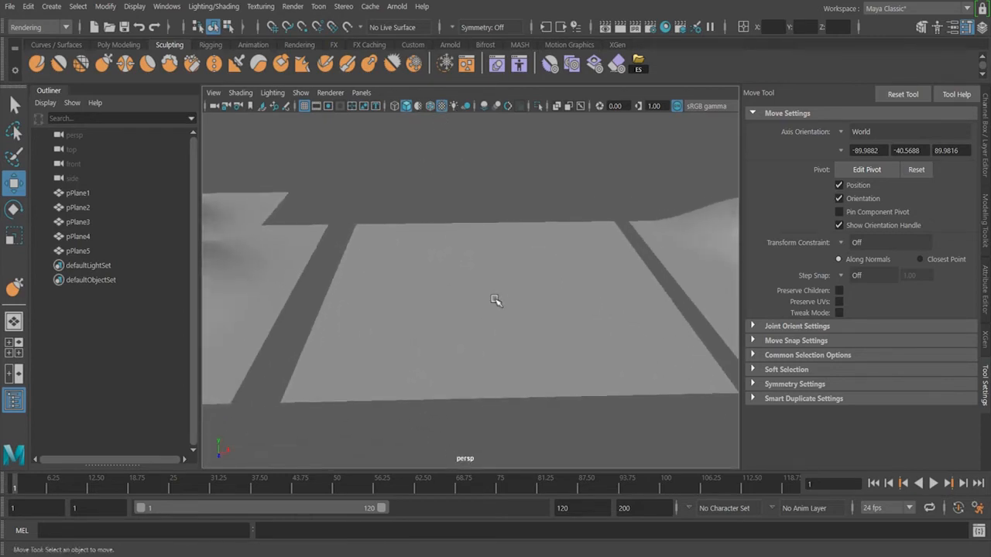
left_click(511, 294)
middle_click_drag(512, 292, 467, 301, "alt")
right_click_drag(476, 286, 330, 126)
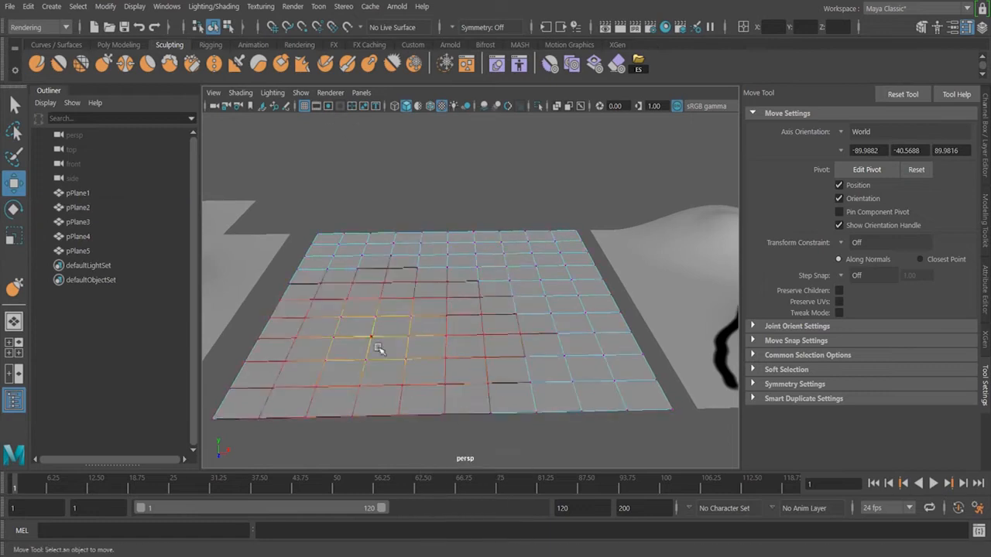
left_click(446, 297)
key("b")
left_click_drag(447, 319, 477, 321)
left_click_drag(447, 235, 447, 177)
key("F8")
Select another neighbouring plane and move it sideways
left_click(537, 192)
left_click(460, 299)
left_click_drag(352, 338, 491, 323, "alt")
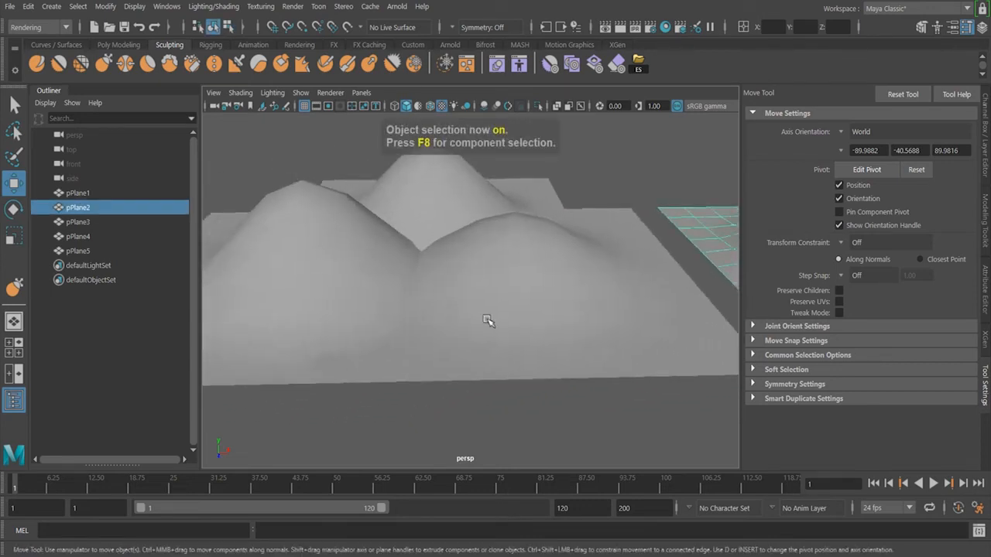
left_click(491, 322)
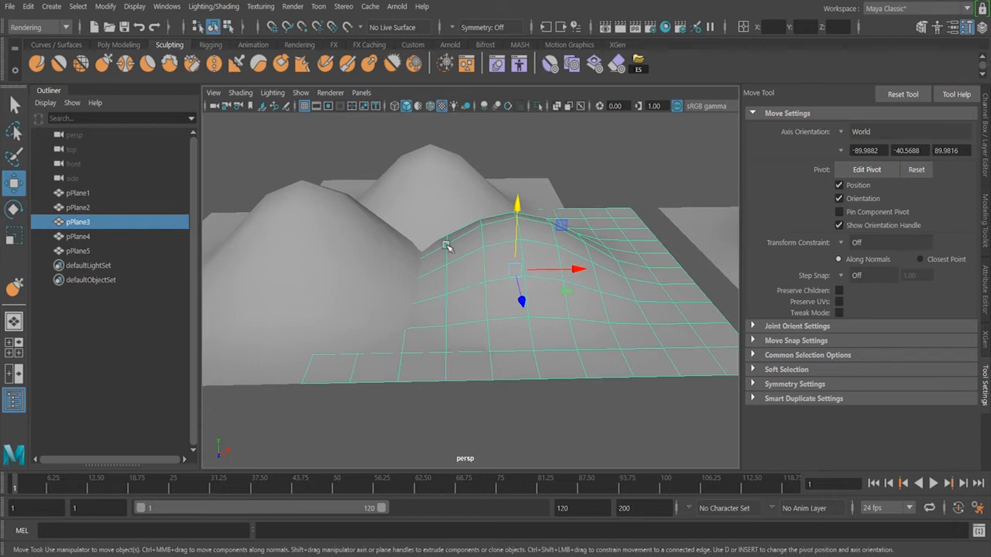
left_click_drag(570, 270, 635, 247)
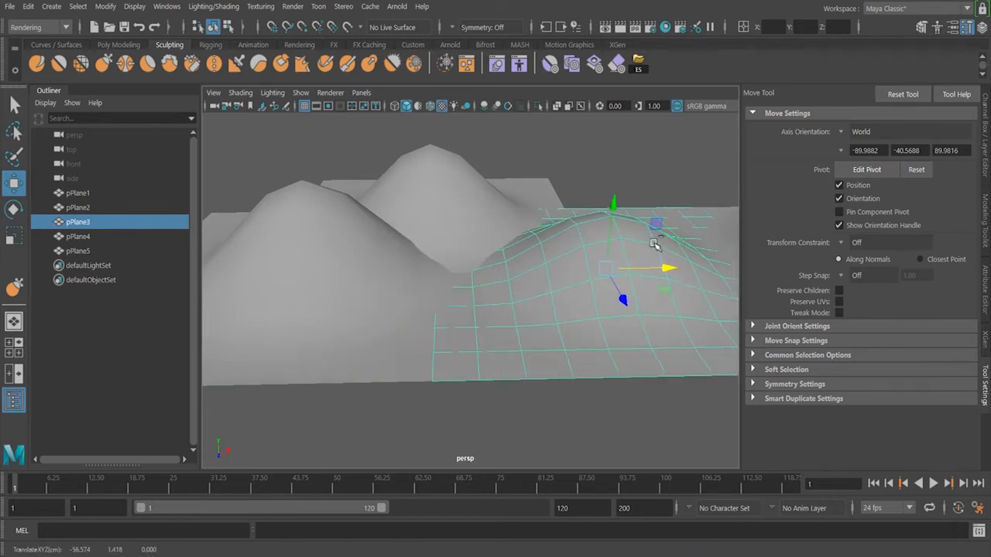
Duplicate that plane, move the copy forward and scale it up
key("ctrl+d")
left_click_drag(623, 299, 685, 415)
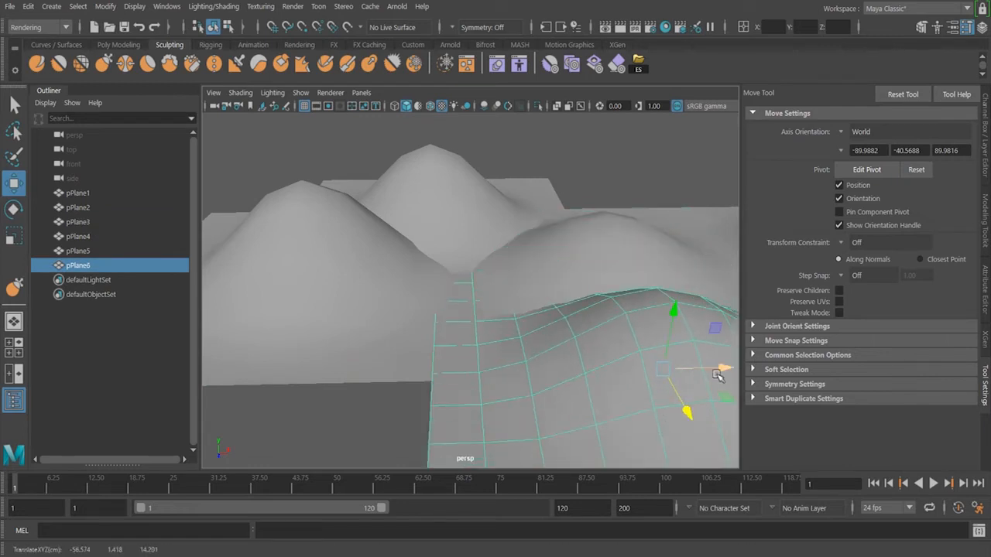
left_click_drag(718, 375, 526, 375)
key("r")
left_click_drag(471, 315, 460, 334)
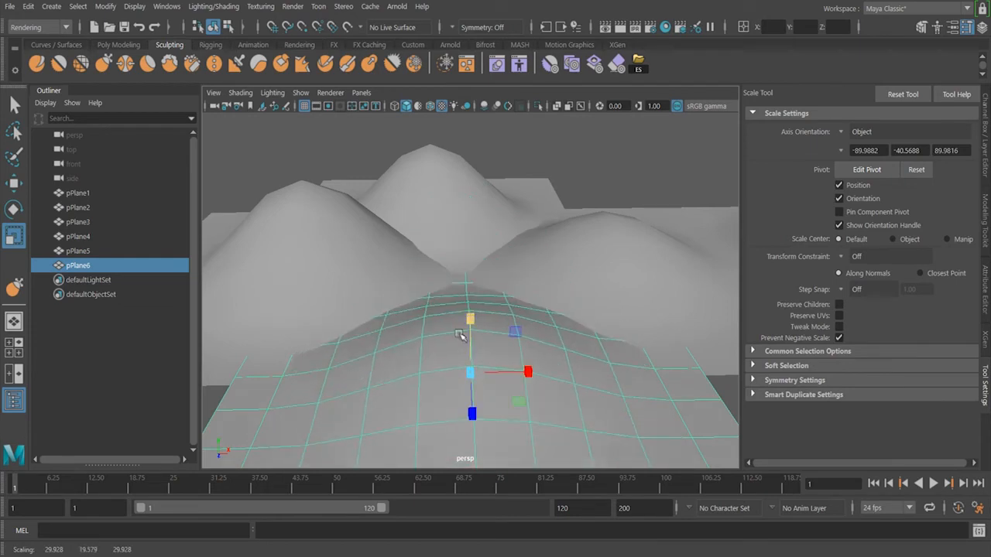
Orbit around the scene to inspect the extra hill planes
left_click(587, 161)
left_click_drag(593, 177, 432, 252, "alt")
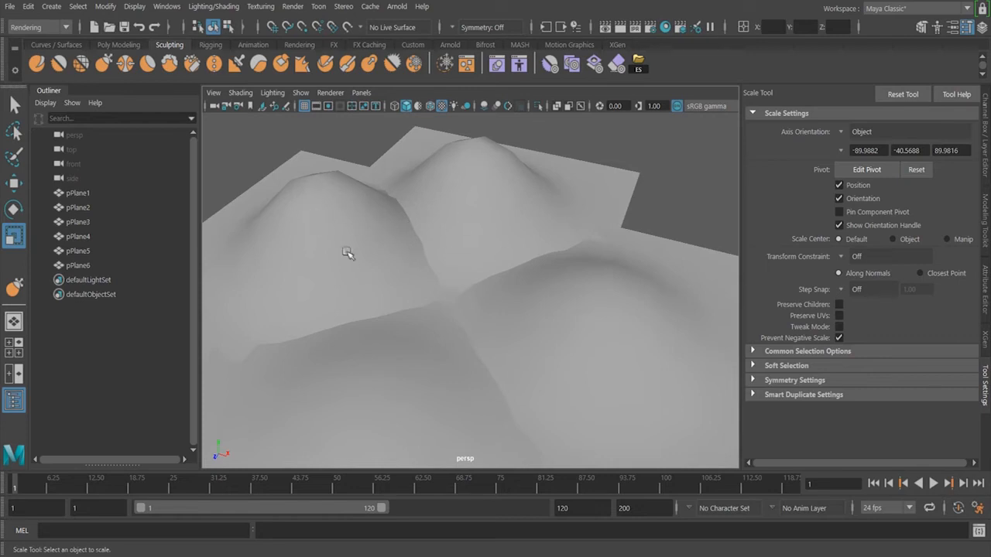
left_click(323, 219)
left_click(685, 174)
left_click_drag(524, 228, 533, 323, "alt")
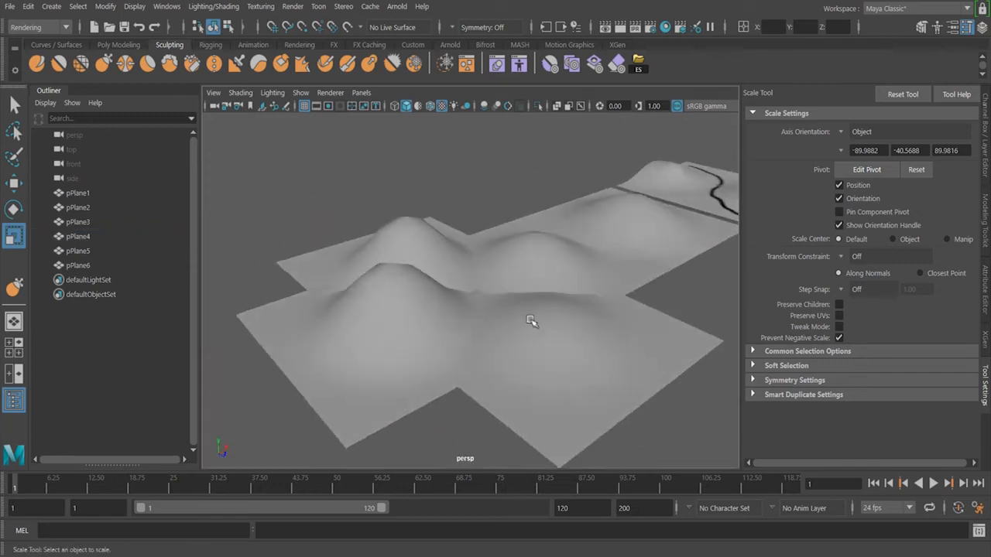
middle_click_drag(532, 323, 380, 345, "alt")
left_click_drag(380, 345, 367, 369, "alt")
middle_click_drag(429, 367, 456, 366, "alt")
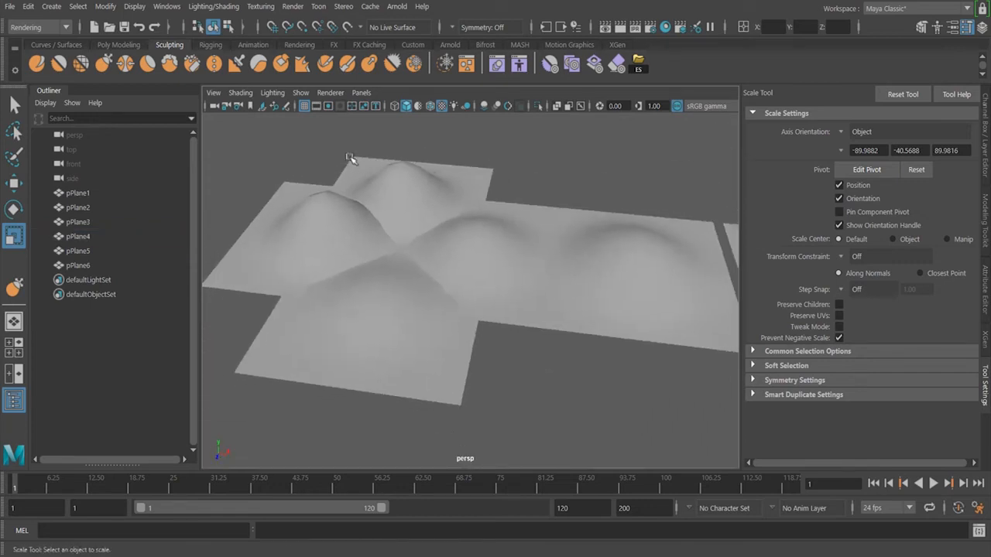
Select all the extra planes, pPlane2 to pPlane6, and delete them, keeping only pPlane1
left_click_drag(347, 162, 428, 383)
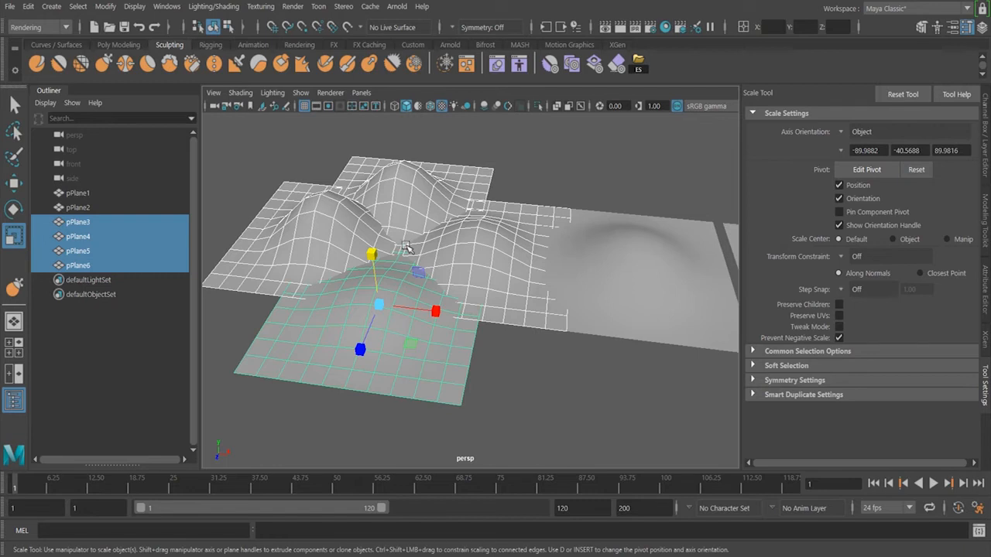
middle_click_drag(546, 359, 202, 349, "alt")
left_click(483, 301)
left_click_drag(343, 348, 481, 343, "alt")
left_click_drag(240, 194, 535, 398)
key("Delete")
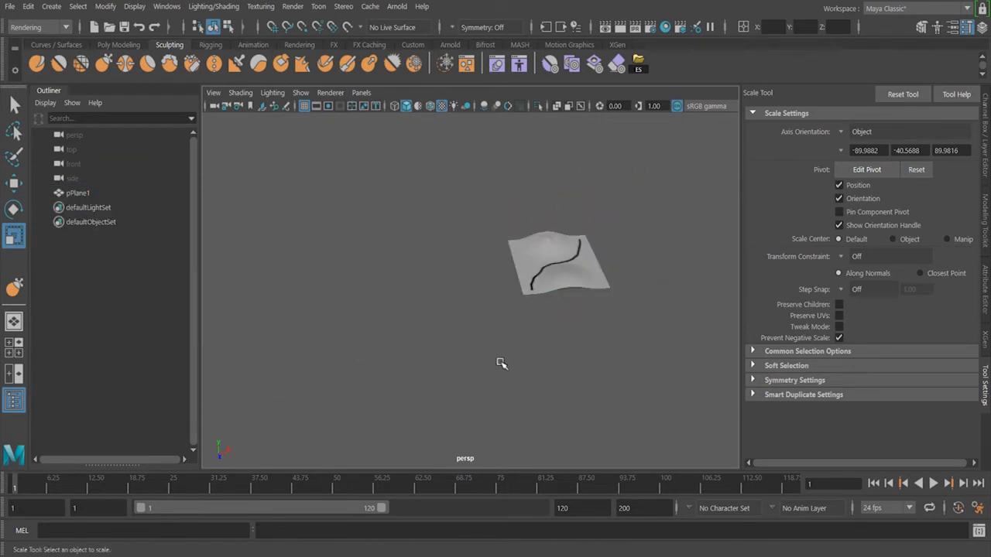
Select and frame the remaining river plane and toggle construction history
left_click(559, 271)
key("f")
mouse_move(616, 293)
left_mouse_down("alt")
mouse_move(615, 309)
mouse_move(608, 293)
left_mouse_up("alt")
scroll(600, 279, "up", 1)
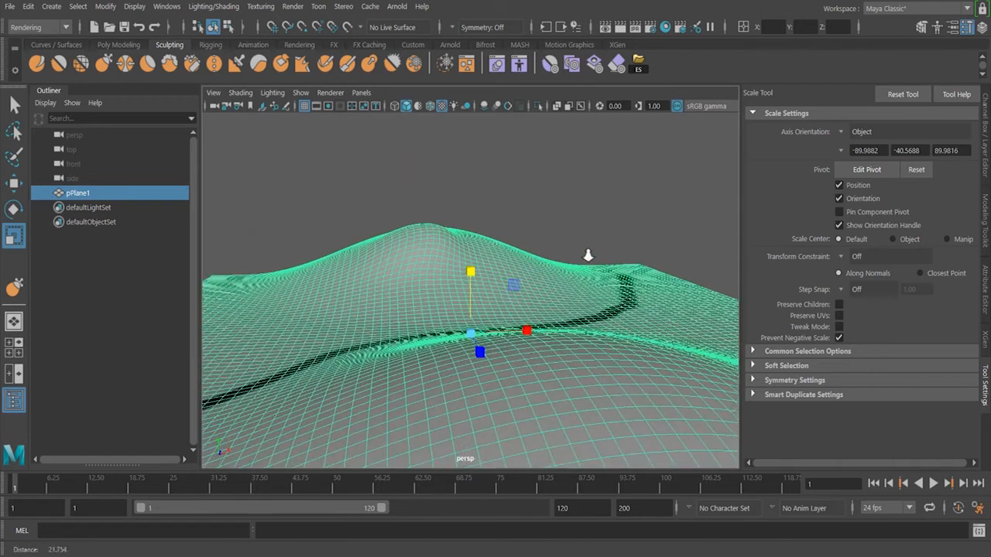
left_click(558, 211)
left_click_drag(559, 215, 572, 229, "alt")
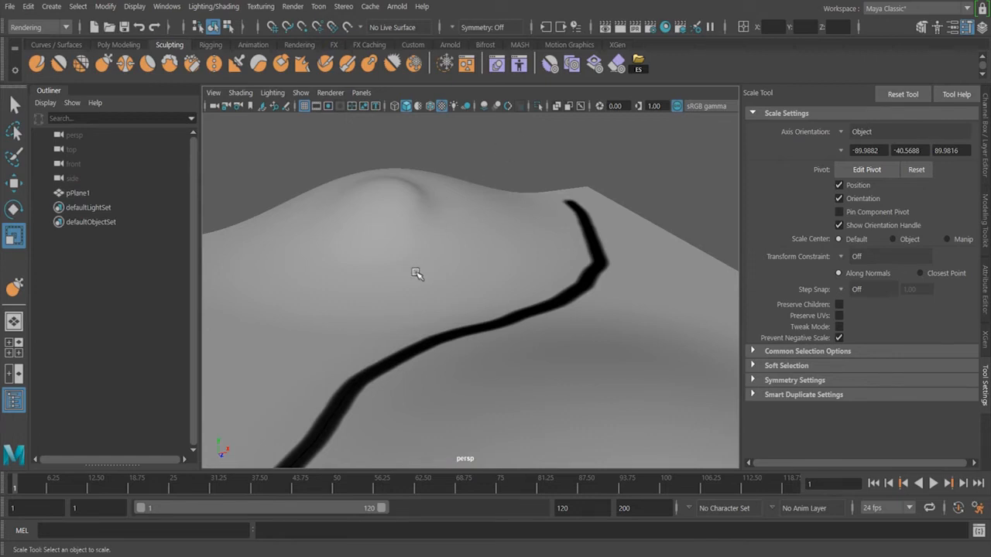
left_click(451, 255)
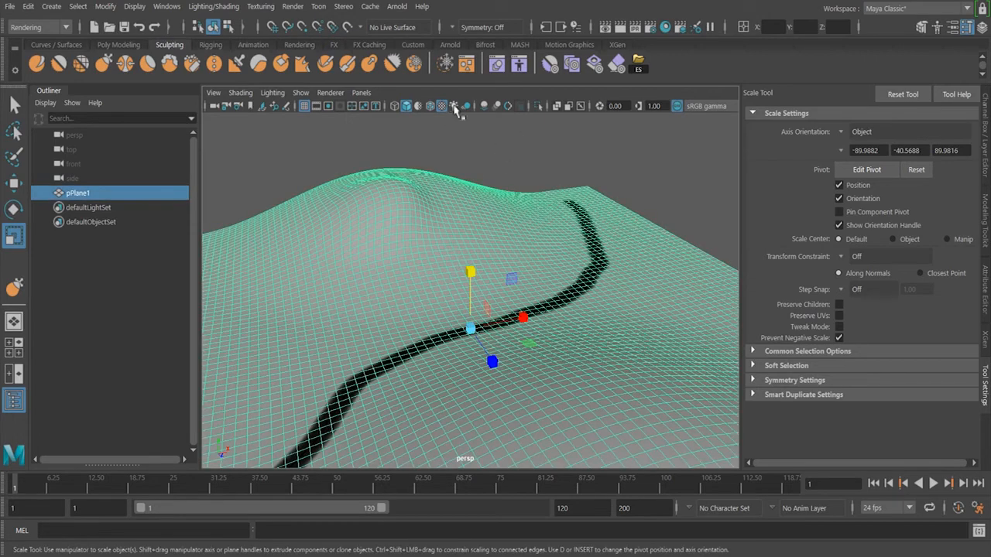
left_click(577, 26)
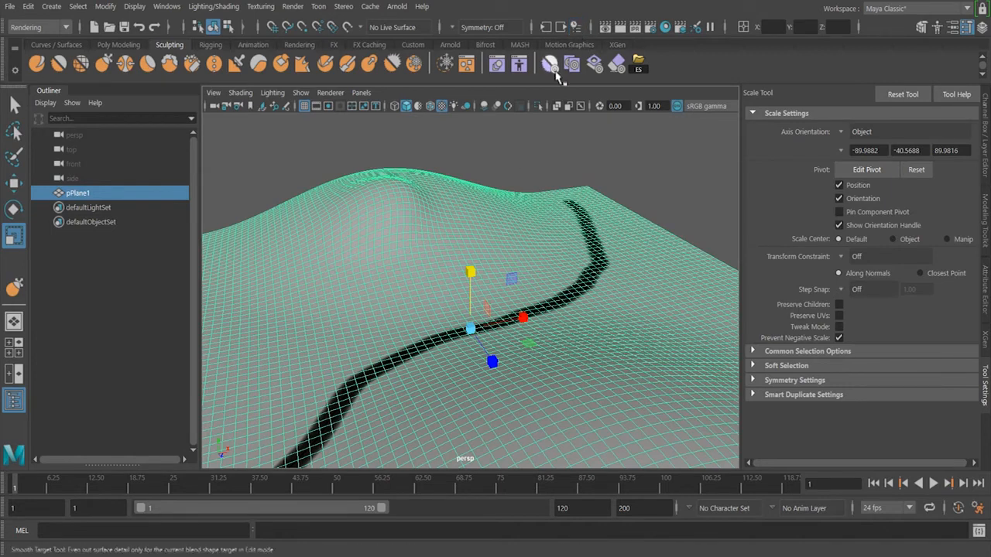
left_click(473, 177)
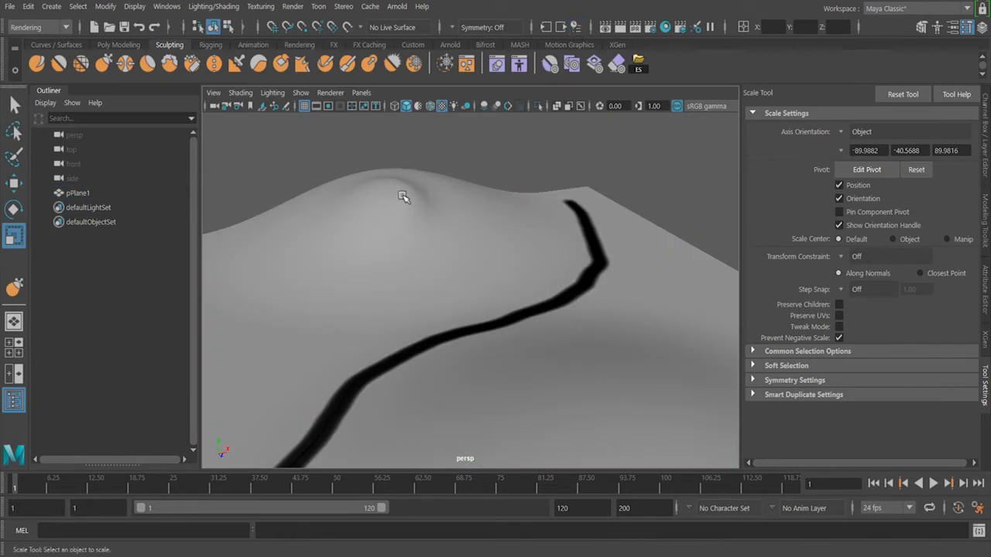
Cut two edge paths across the plane near the river with the Multi-Cut tool
left_click(433, 230)
mouse_move(456, 209)
right_mouse_down()
mouse_move(388, 135)
mouse_move(469, 137)
mouse_move(452, 154)
mouse_move(455, 166)
mouse_move(387, 175)
mouse_move(460, 157)
mouse_move(375, 207)
mouse_move(381, 219)
right_mouse_up()
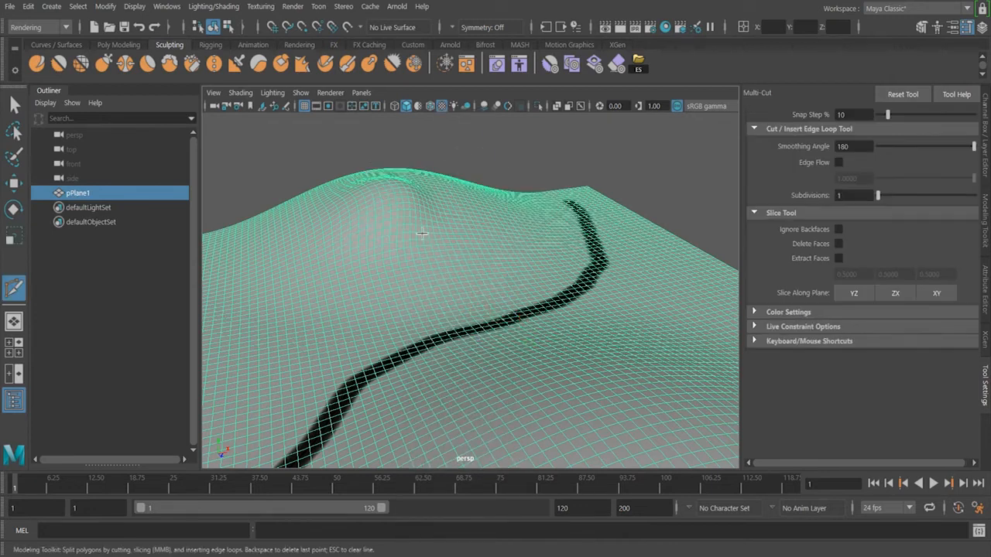
left_click_drag(424, 213, 442, 404)
left_click(446, 339)
left_click(478, 366)
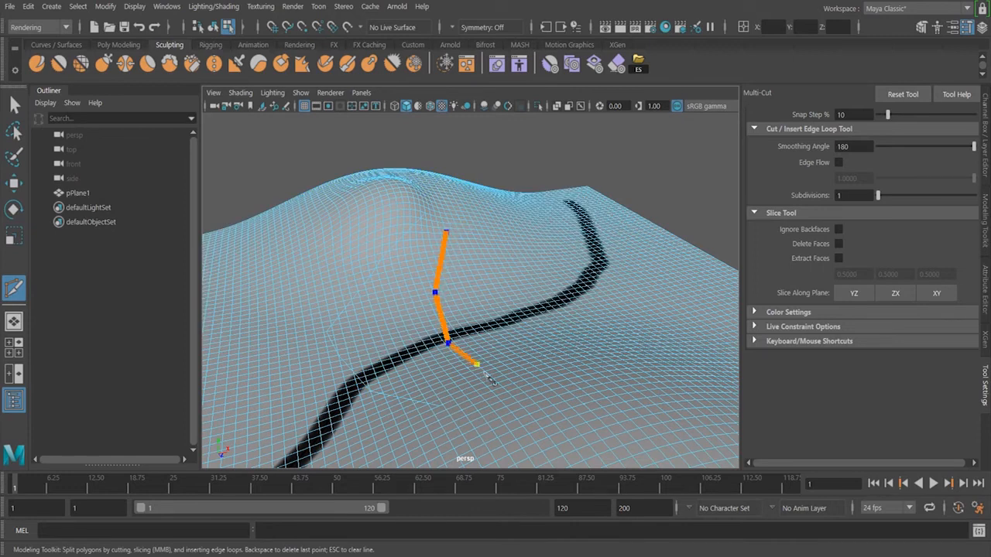
right_click(531, 366)
left_click(502, 234)
left_click(520, 338)
right_click(600, 350)
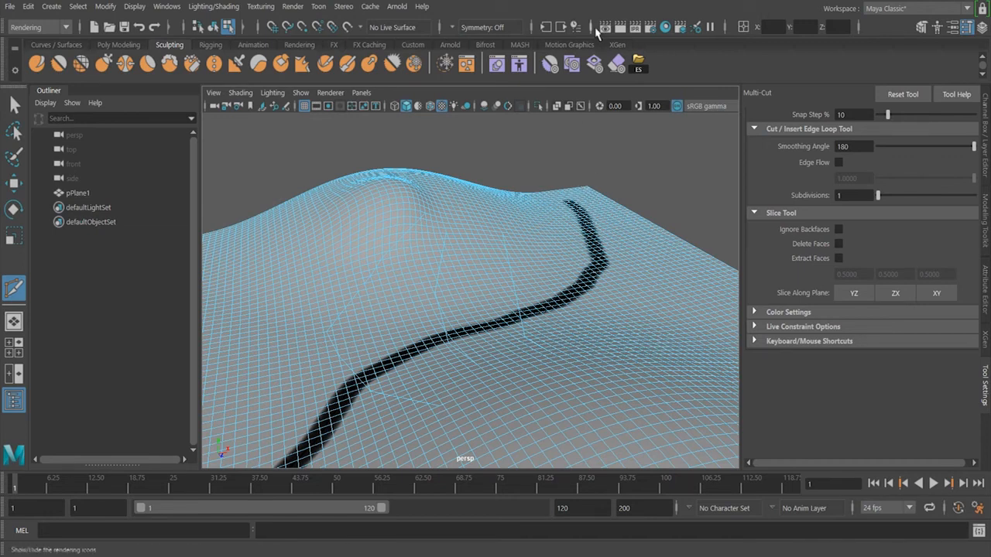
Select the plane with the Move tool in object mode and toggle construction history again
key("w")
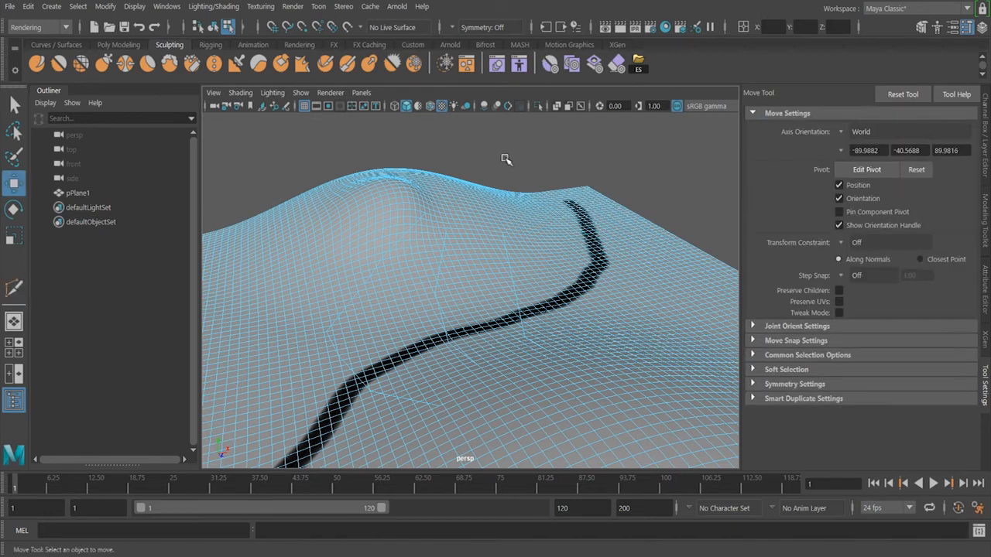
left_click(474, 205)
key("F8")
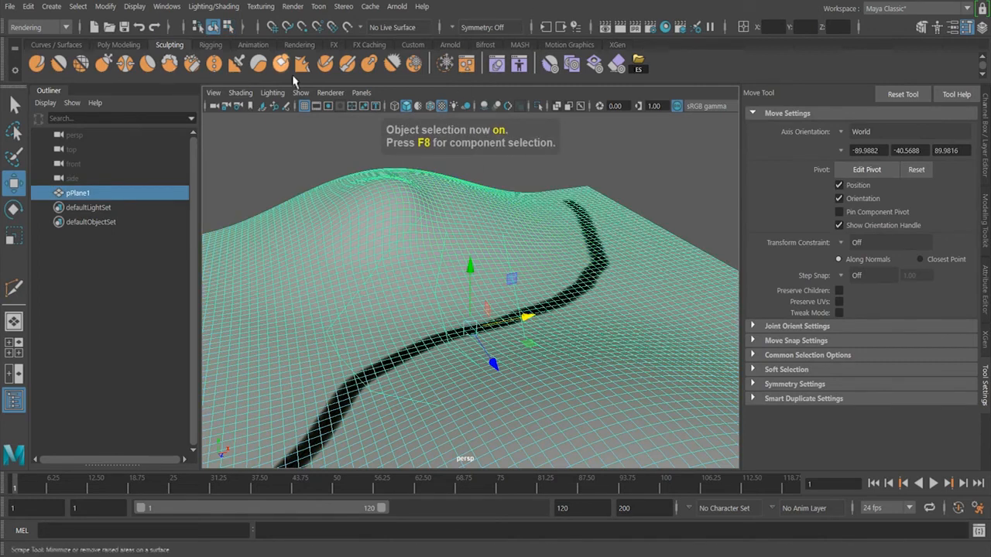
left_click(121, 44)
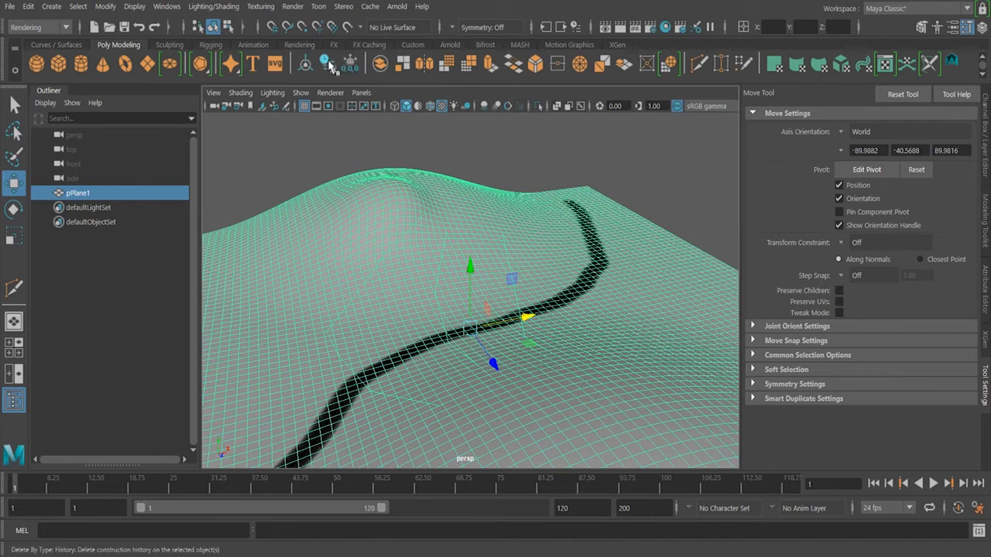
left_click(575, 27)
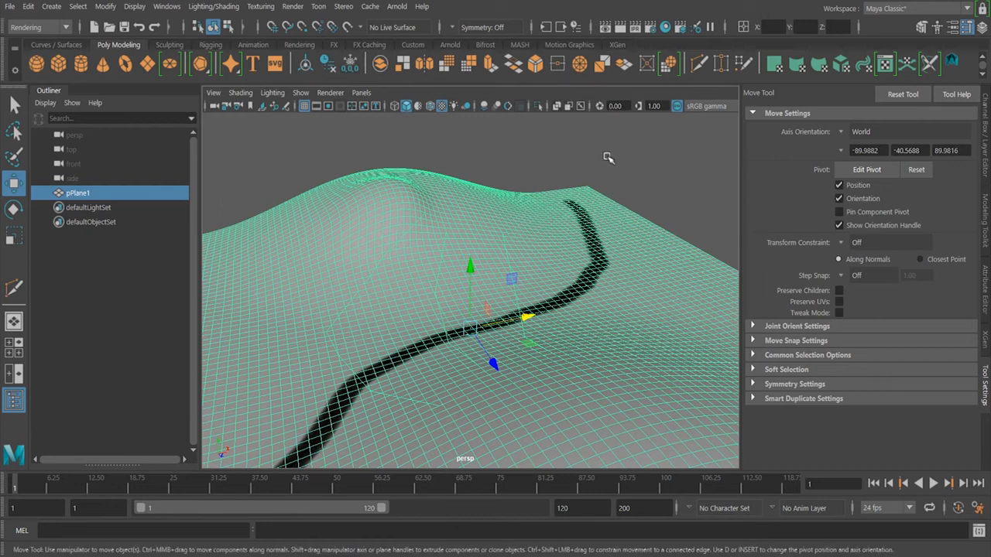
Examine the river terrain plane from several angles
left_click(610, 180)
mouse_move(609, 180)
left_mouse_down("alt")
mouse_move(621, 168)
mouse_move(627, 204)
mouse_move(646, 212)
left_mouse_up("alt")
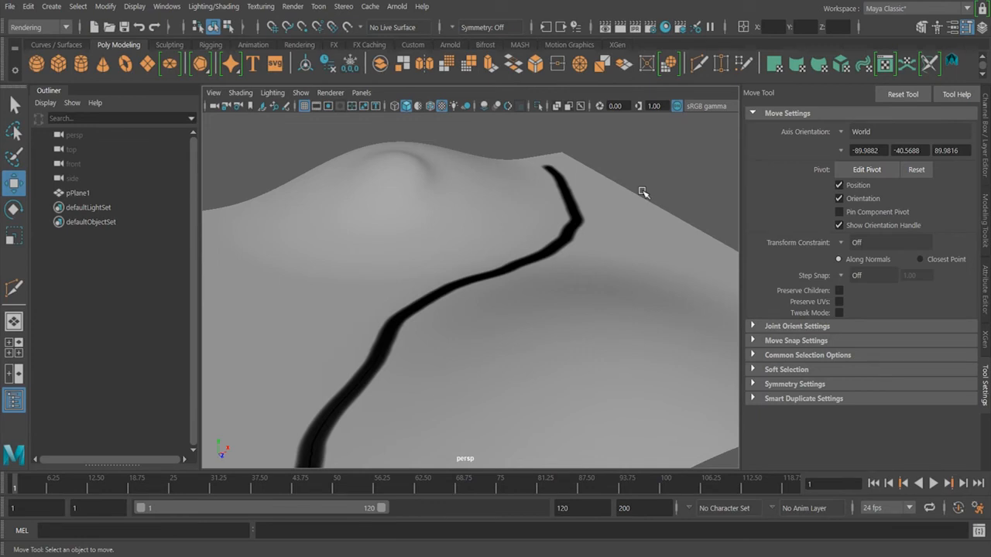
left_click_drag(640, 187, 644, 271, "alt")
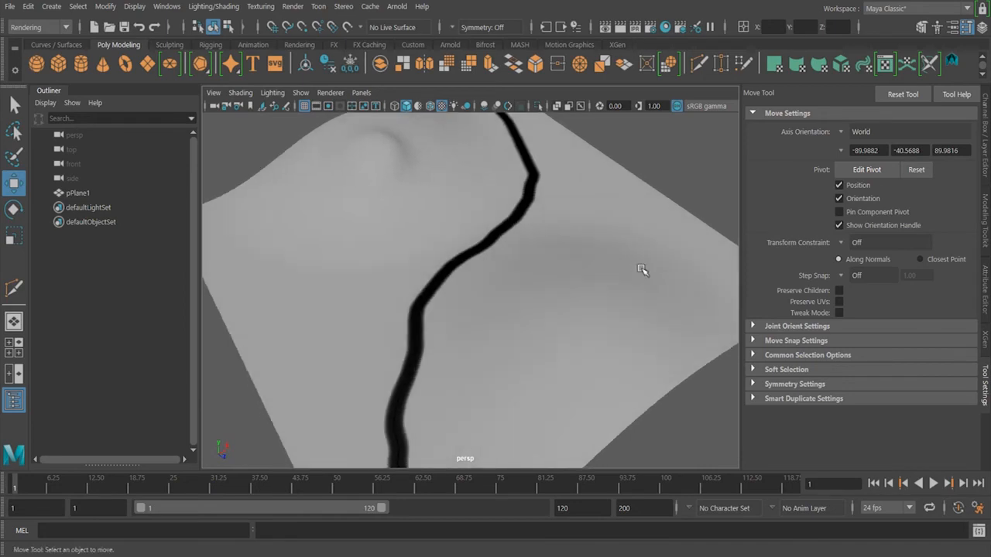
left_click_drag(610, 230, 612, 274, "alt")
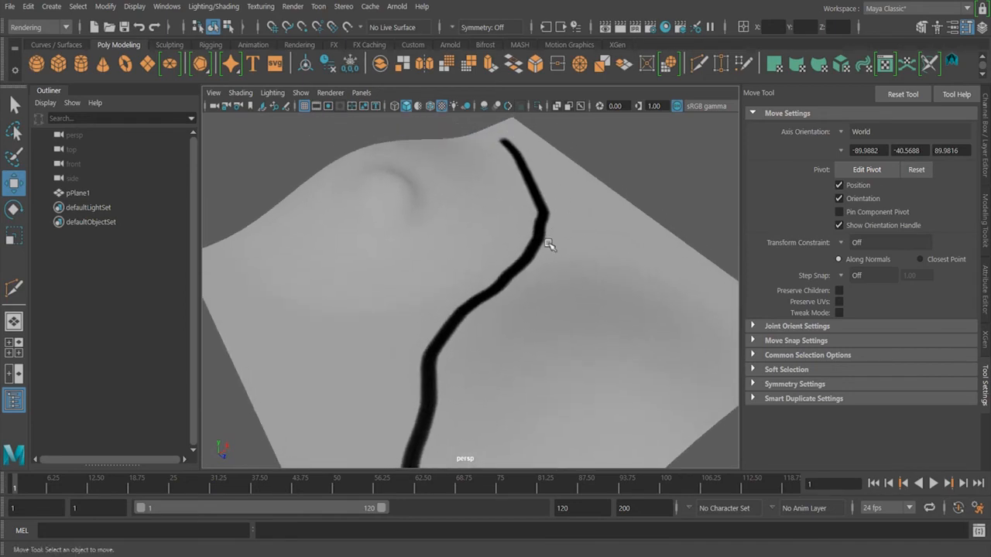
middle_click_drag(453, 423, 461, 392, "alt")
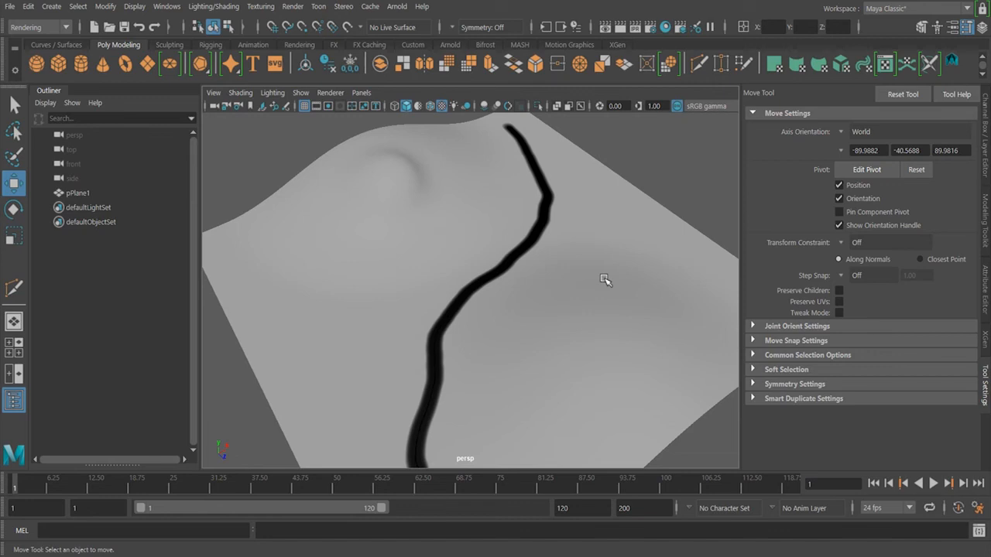
left_click_drag(625, 285, 610, 310, "alt")
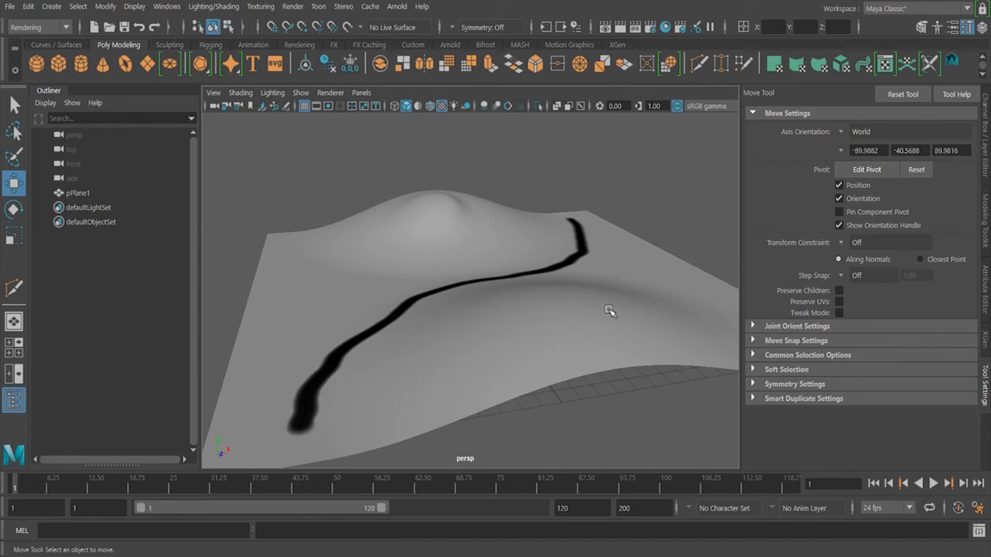